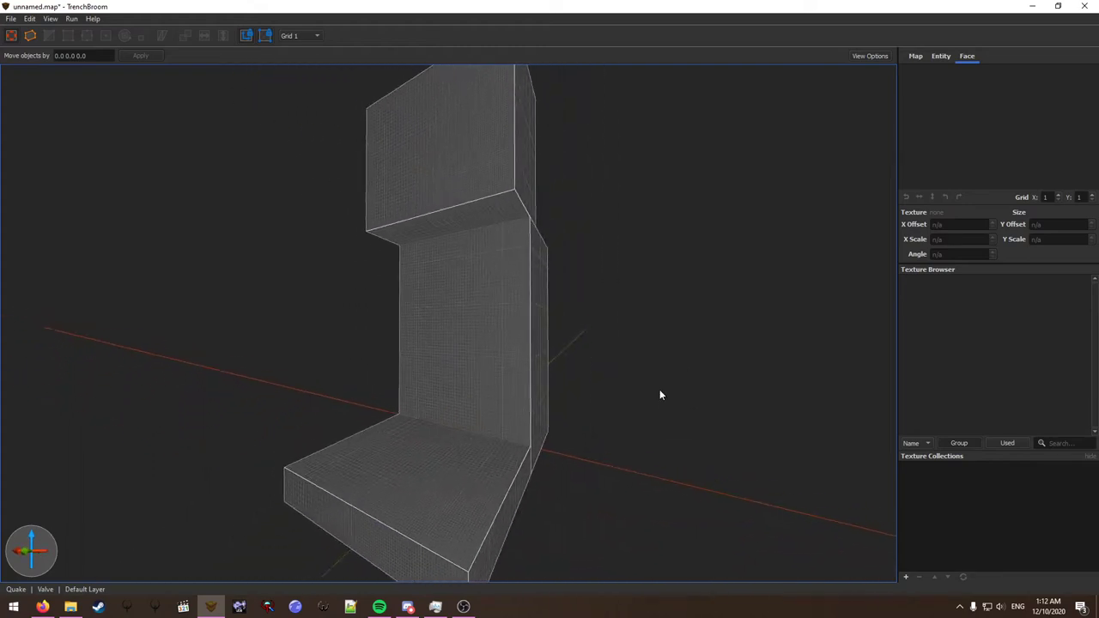
key("w")
scroll(652, 369, "down", 4)
scroll(638, 352, "up", 3)
scroll(641, 348, "down", 3)
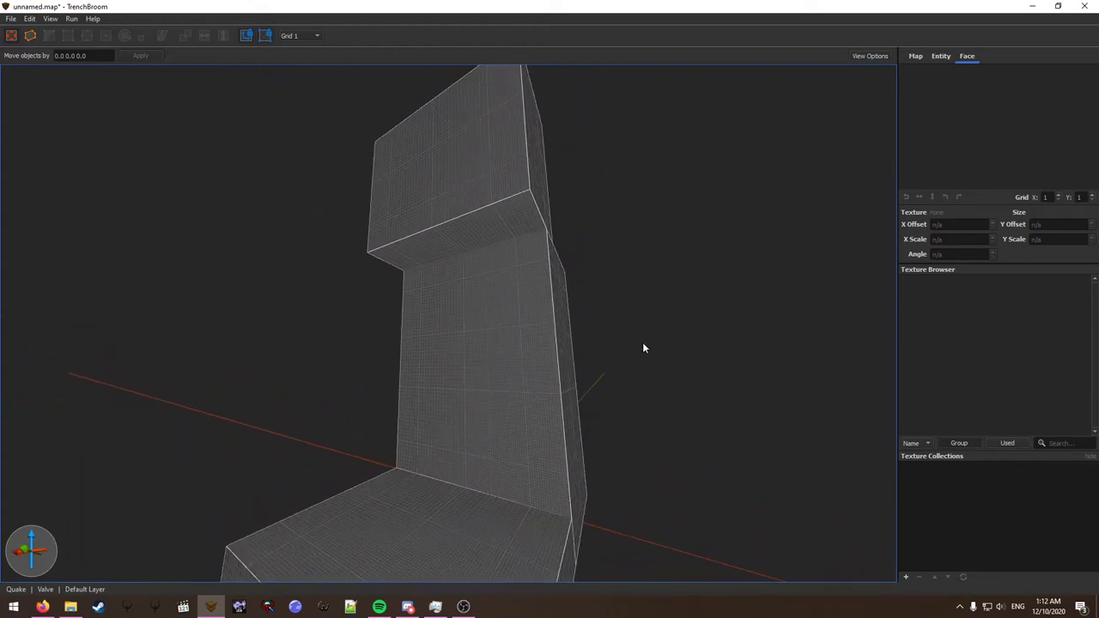
scroll(642, 353, "up", 2)
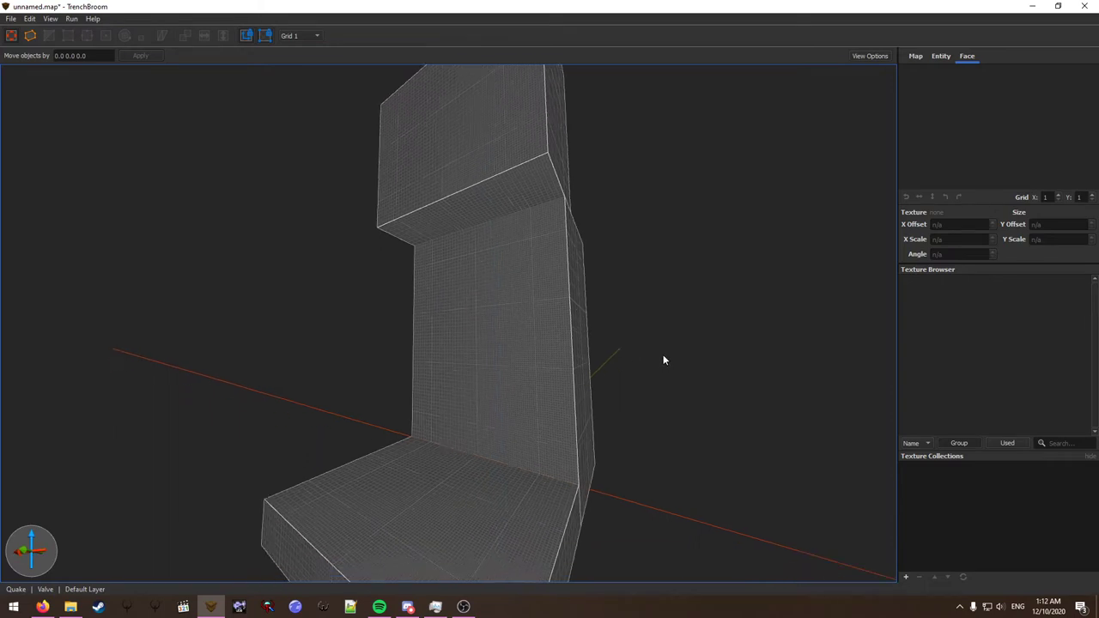
scroll(661, 348, "up", 4)
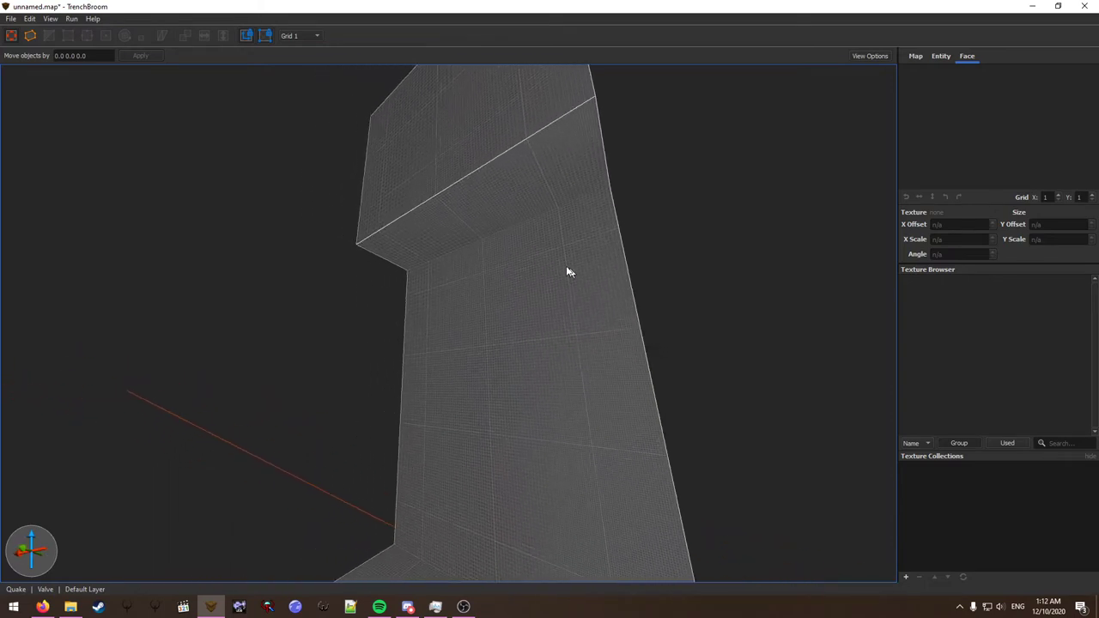
left_click(498, 219)
scroll(524, 233, "down", 3)
left_click(622, 252)
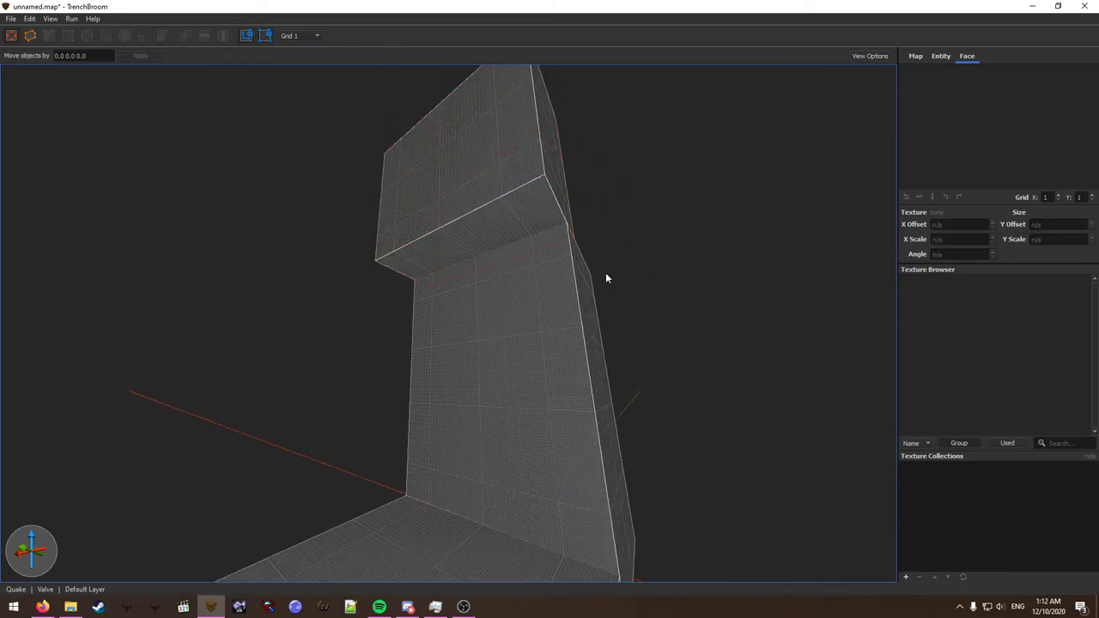
scroll(635, 283, "up", 2)
right_click_drag(630, 291, 631, 275)
scroll(635, 283, "up", 2)
scroll(630, 275, "down", 4)
left_click(505, 258)
scroll(510, 263, "down", 3)
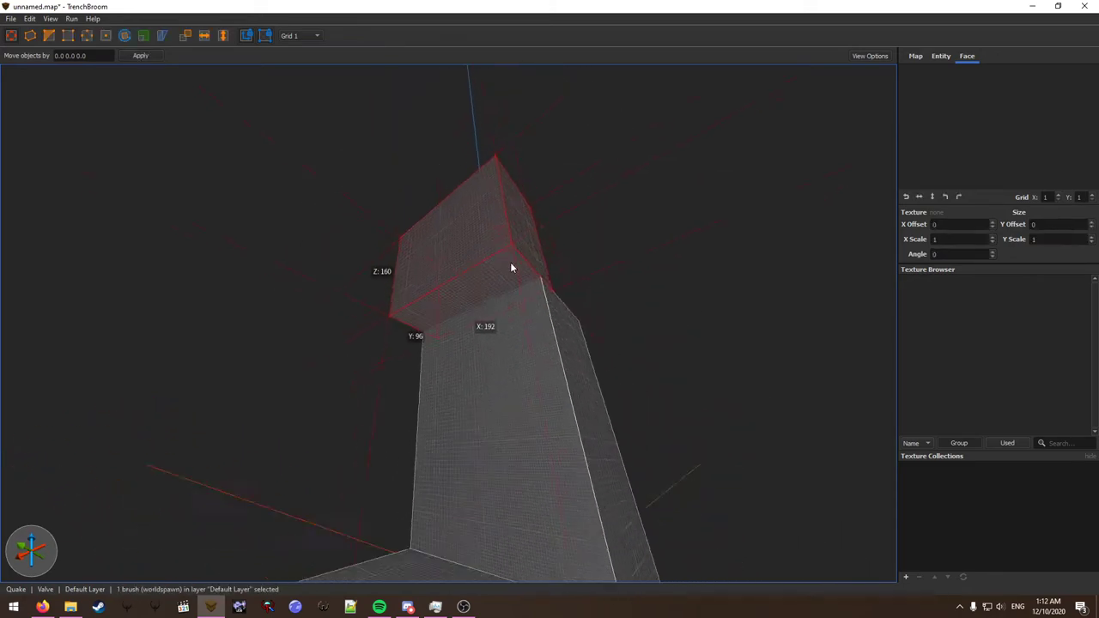
left_click_drag(468, 248, 296, 203, "ctrl+shift")
scroll(460, 216, "down", 4)
left_click_drag(469, 125, 471, 143, "shift")
scroll(532, 208, "up", 4)
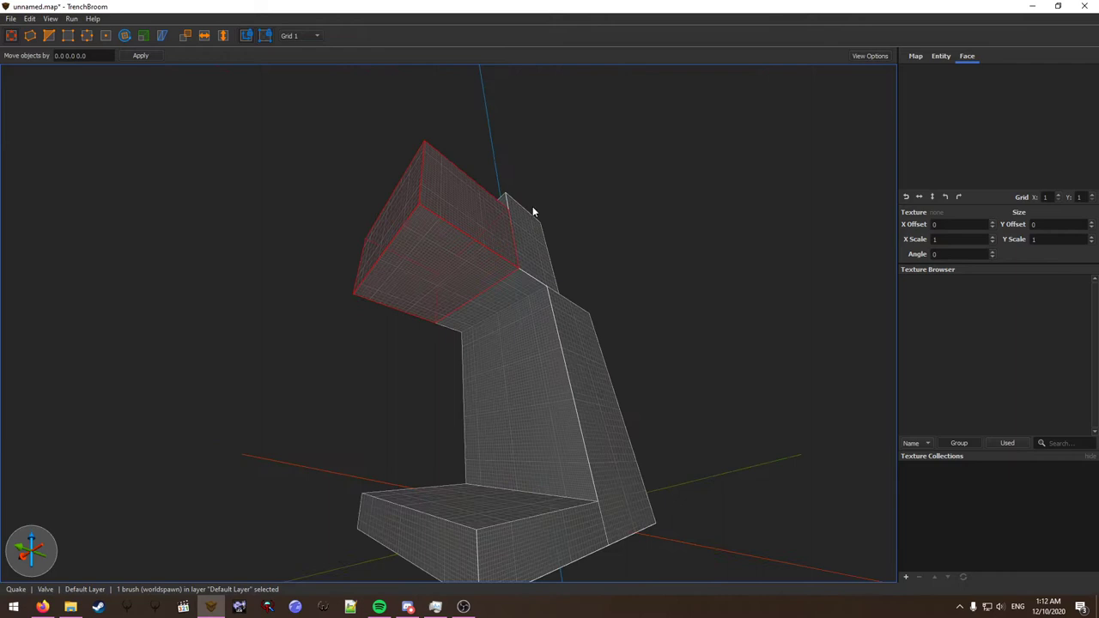
key("Delete")
scroll(527, 229, "up", 4)
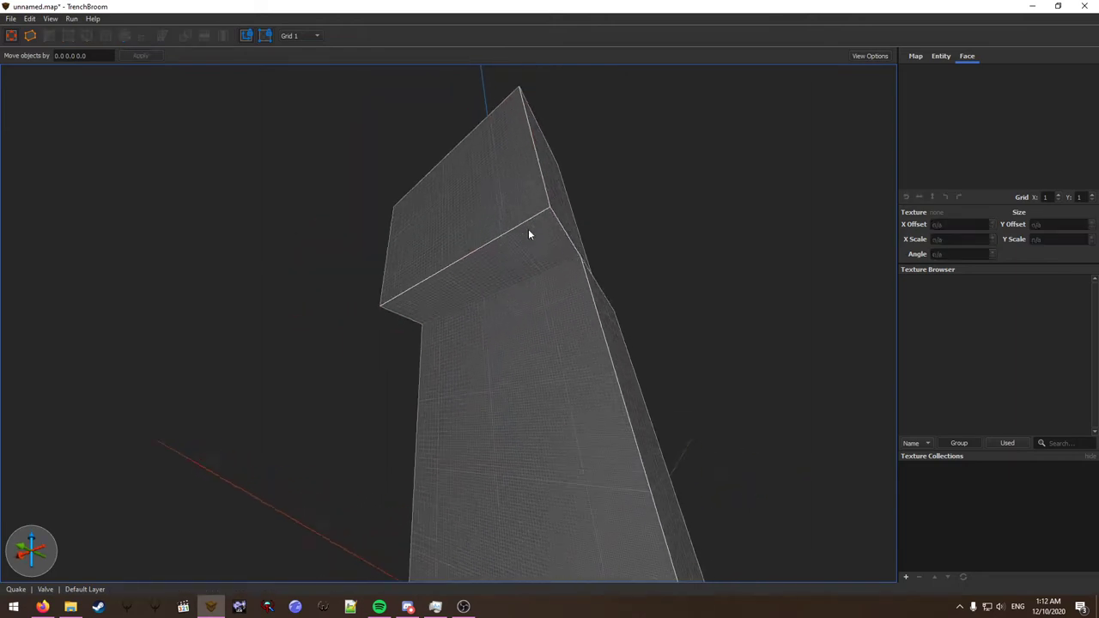
scroll(517, 228, "down", 1)
left_click(498, 230)
scroll(500, 249, "up", 3)
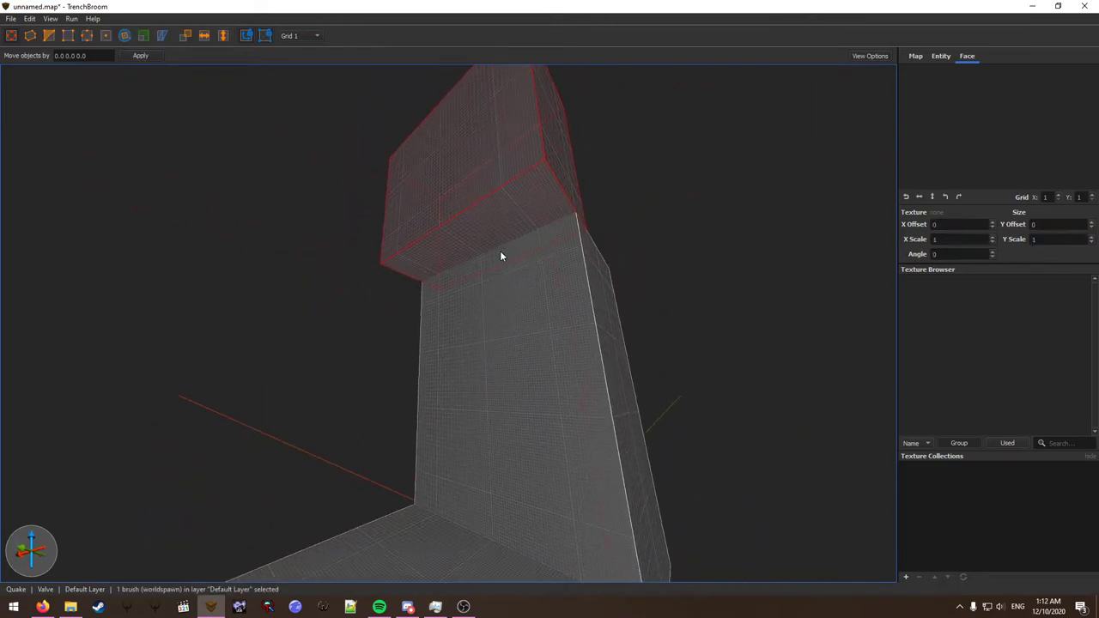
left_click(638, 253)
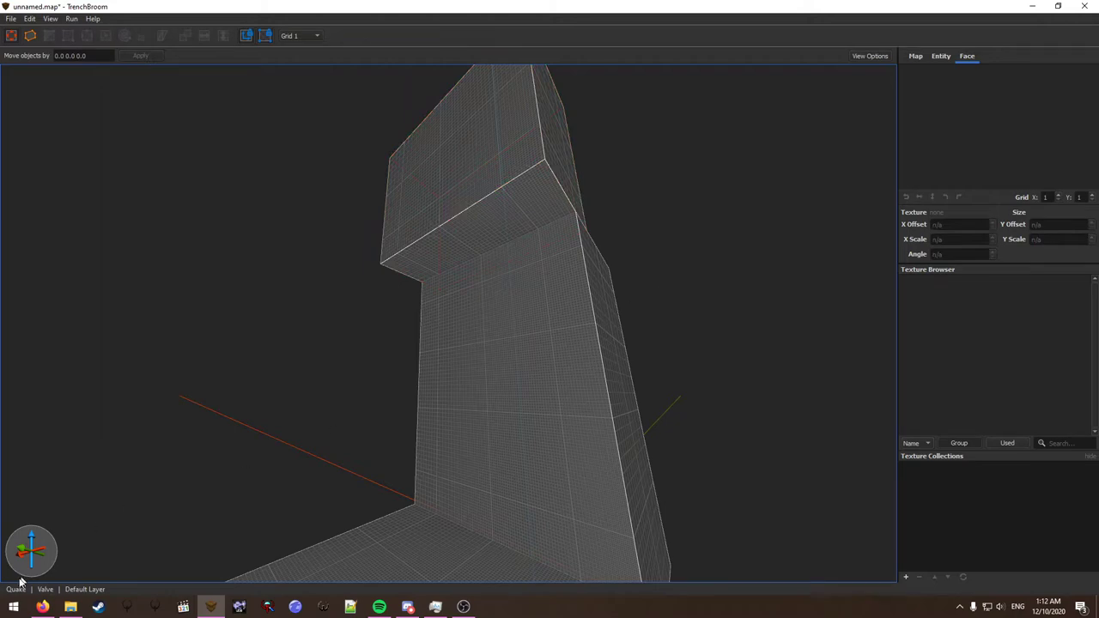
Add overgrown.wad and skips_2018.wad from the veg folder to the map's texture collections, storing them as absolute paths.
left_click(76, 607)
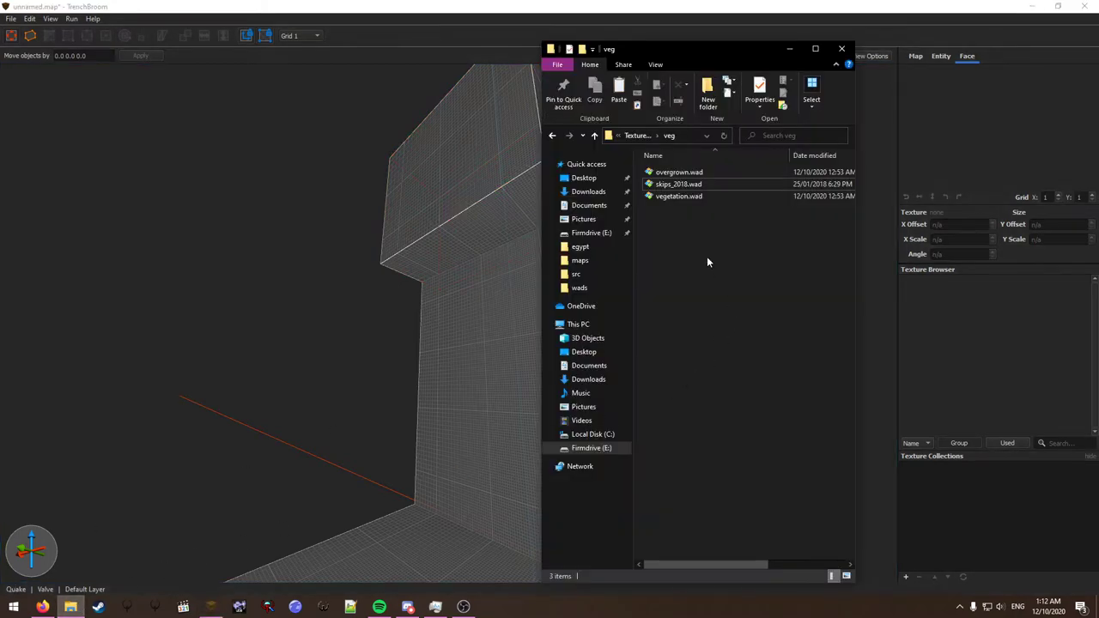
left_click(666, 175)
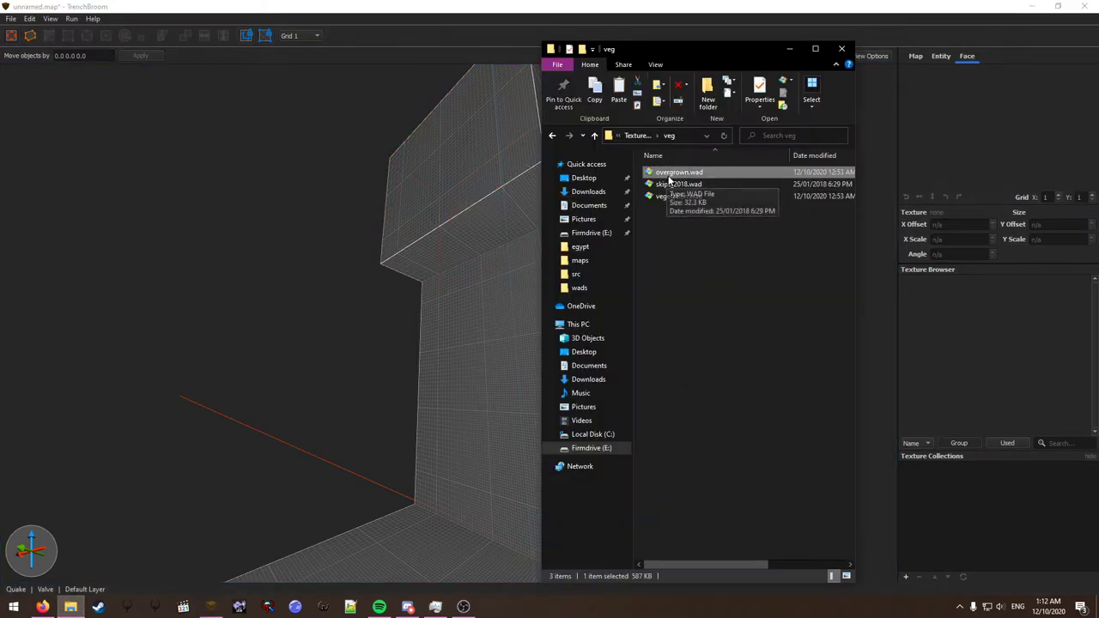
left_click(669, 185)
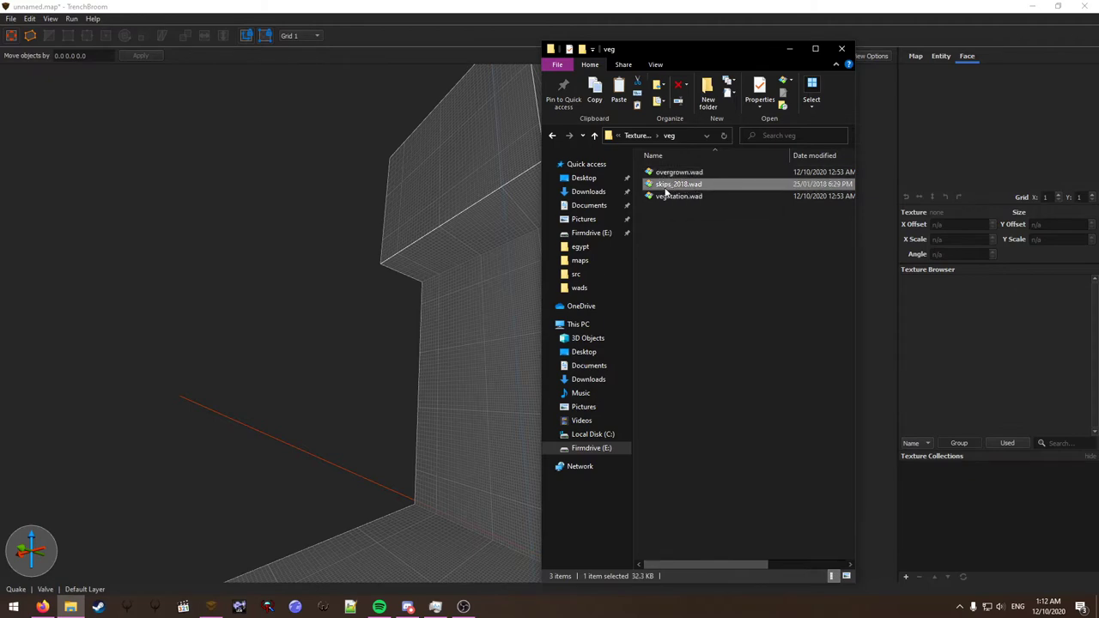
left_click(669, 174, "ctrl")
left_click_drag(669, 175, 951, 494)
left_click(557, 369)
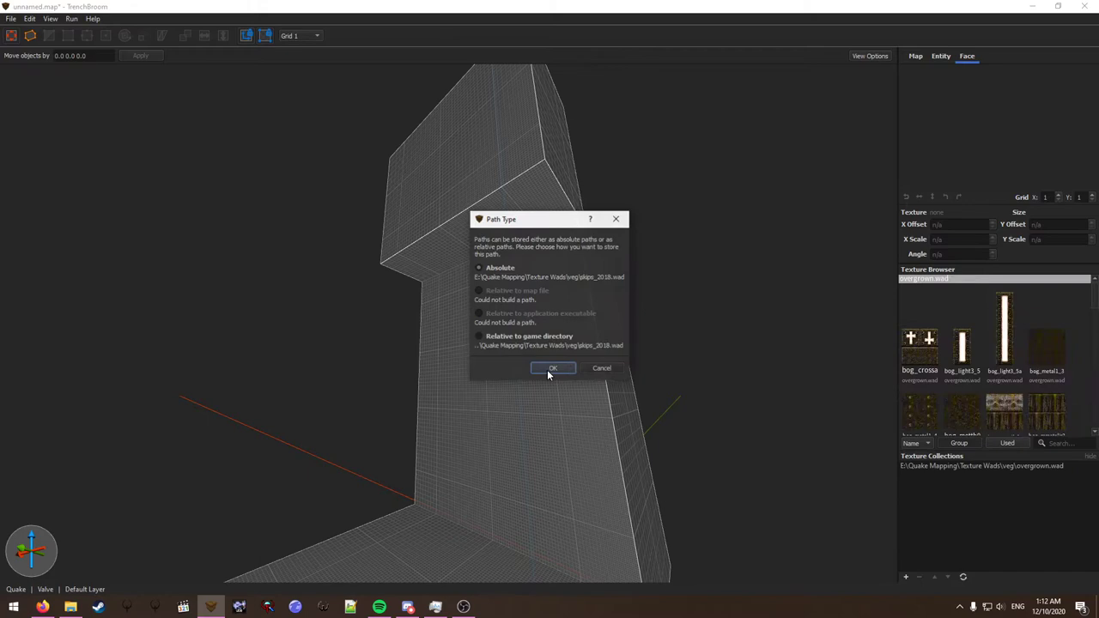
left_click(548, 370)
Browse the loaded overgrown.wad textures and set the grid size to 32.
key("w")
right_click_drag(593, 307, 607, 328)
scroll(1015, 339, "down", 4)
scroll(1016, 339, "down", 6)
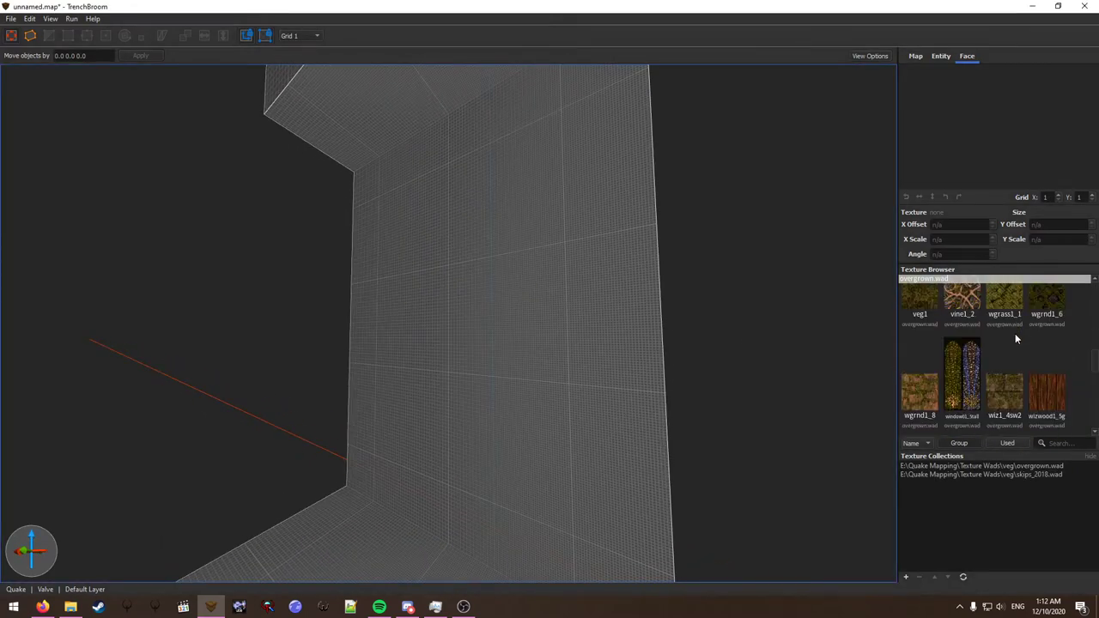
scroll(1013, 341, "up", 3)
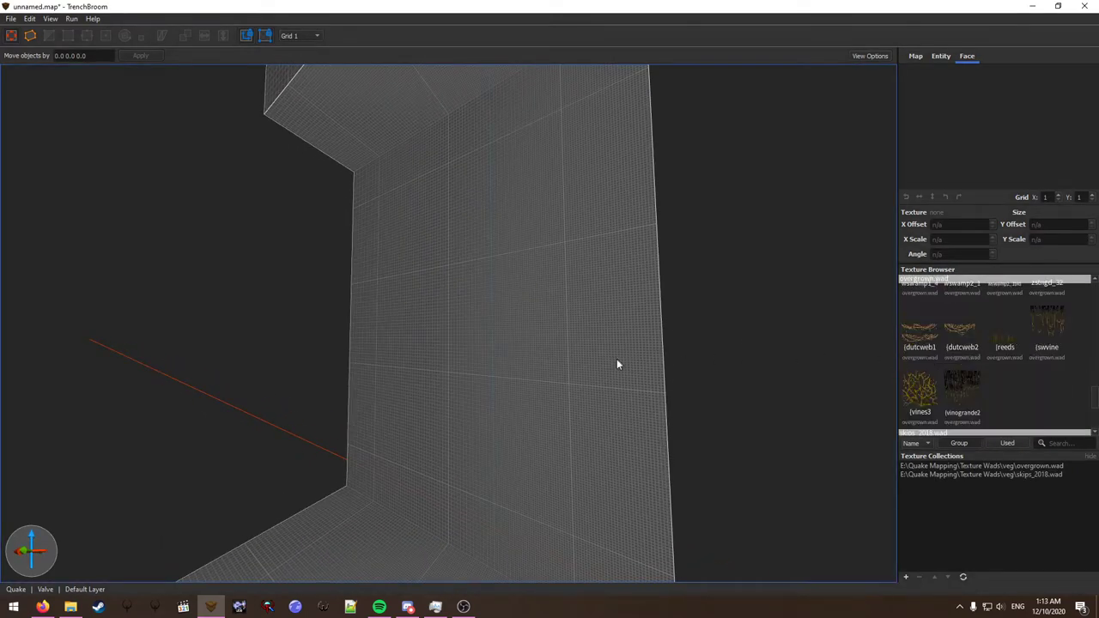
mouse_move(616, 359)
right_mouse_down()
mouse_move(578, 345)
mouse_move(605, 317)
mouse_move(581, 296)
mouse_move(499, 430)
right_mouse_up()
key("s")
key("6")
key("s")
left_click(504, 391)
key("s")
Lower the top face of the overhanging block so that its height becomes 96 units.
left_click(566, 232)
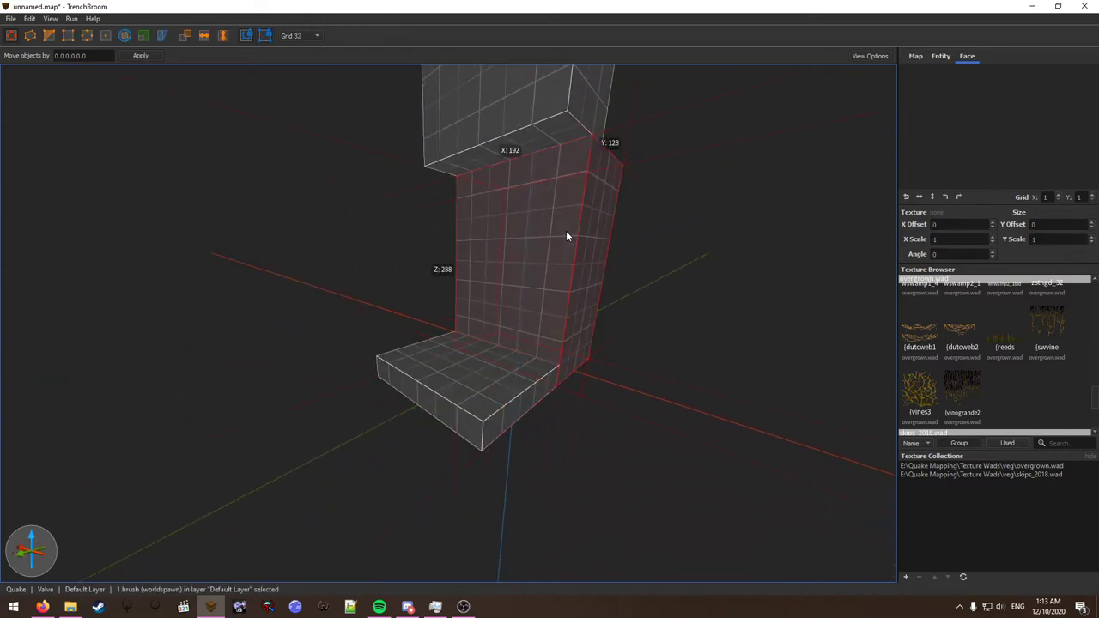
mouse_move(589, 277)
right_mouse_down()
mouse_move(575, 235)
mouse_move(500, 230)
mouse_move(539, 220)
right_mouse_up()
key("d")
left_click(499, 231)
key("a")
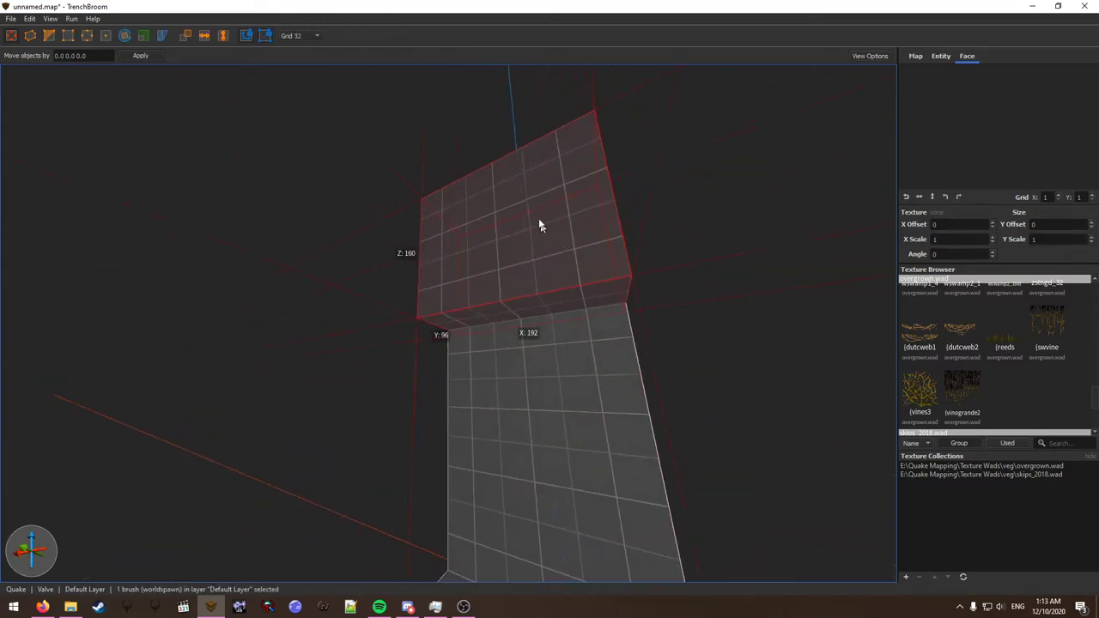
mouse_move(539, 225)
left_mouse_down("shift")
mouse_move(501, 157)
mouse_move(523, 176)
left_mouse_up("shift")
right_click_drag(523, 176, 534, 232)
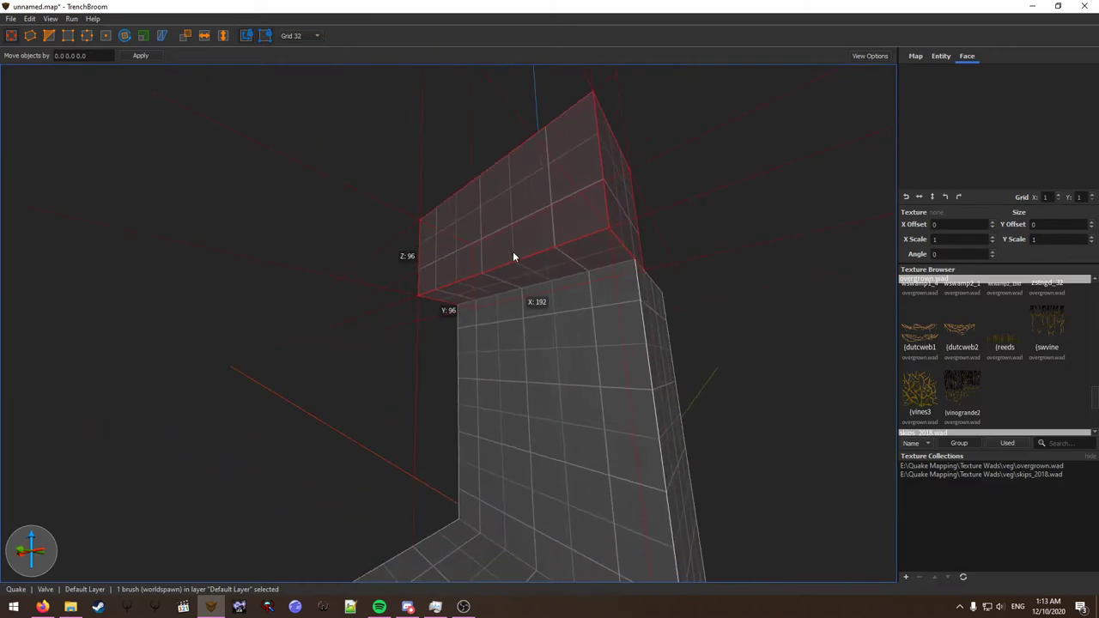
mouse_move(464, 232)
right_mouse_down()
mouse_move(495, 229)
mouse_move(470, 225)
right_mouse_up()
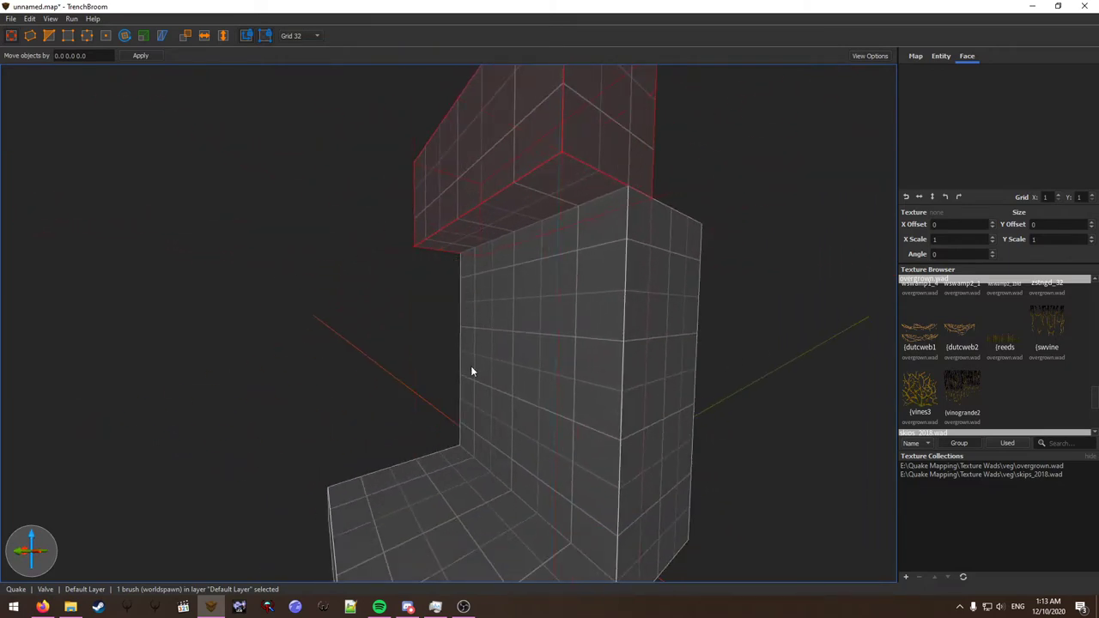
mouse_move(471, 371)
right_mouse_down()
mouse_move(461, 307)
mouse_move(489, 323)
mouse_move(543, 296)
mouse_move(490, 297)
mouse_move(512, 289)
mouse_move(477, 232)
mouse_move(490, 258)
mouse_move(490, 229)
mouse_move(495, 269)
mouse_move(363, 220)
right_mouse_up()
key("1")
key("Escape")
left_click(490, 258)
key("6")
key("Escape")
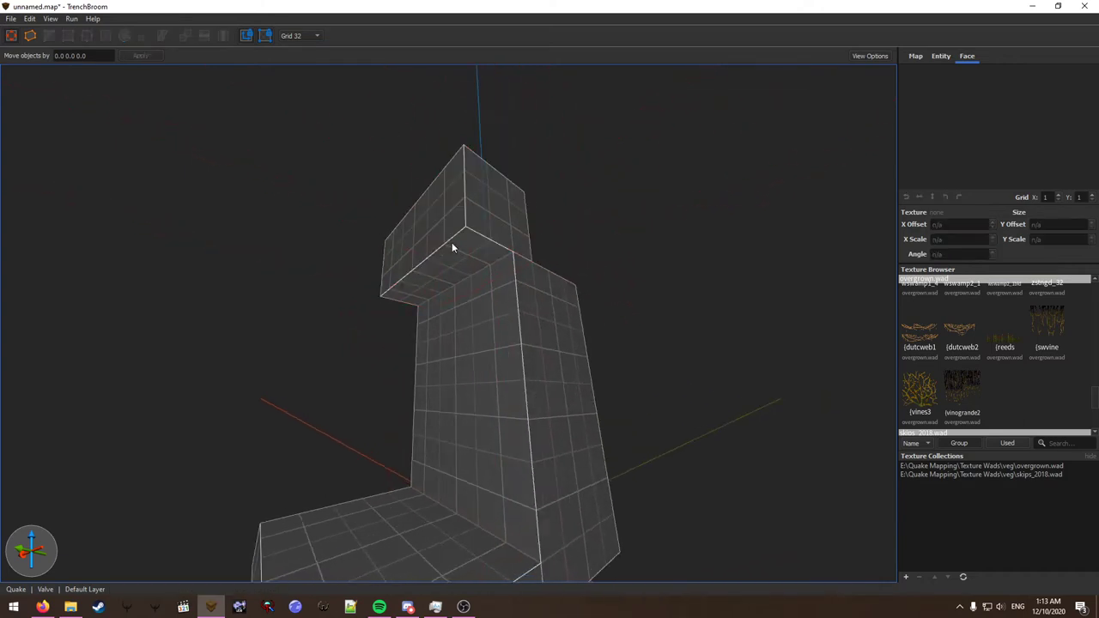
left_click(452, 243)
right_click_drag(461, 243, 464, 232)
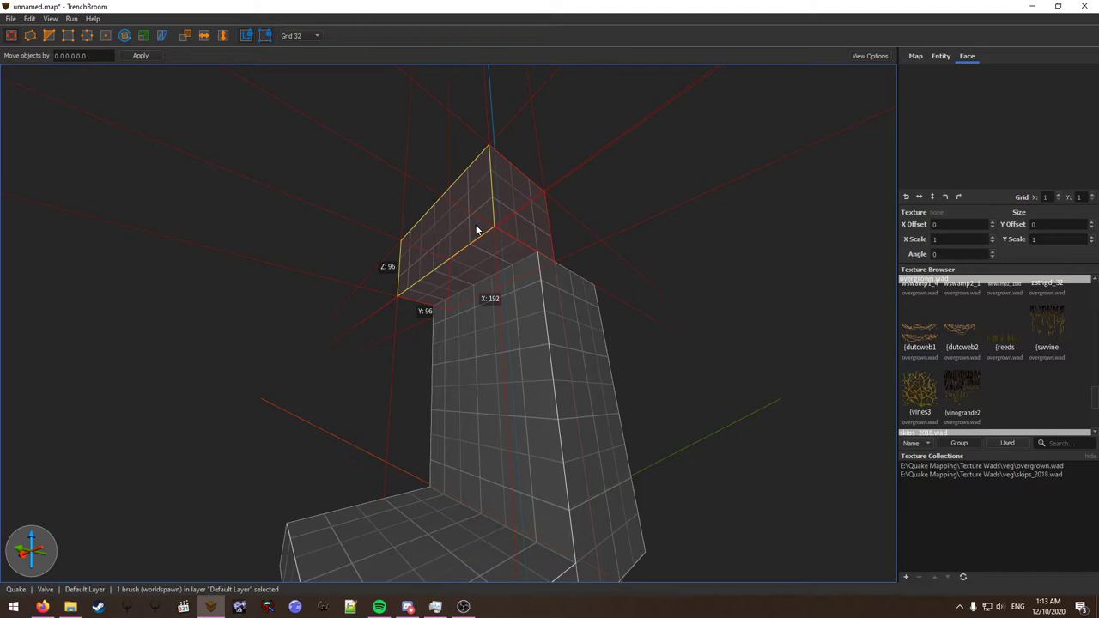
left_click_drag(476, 229, 435, 214)
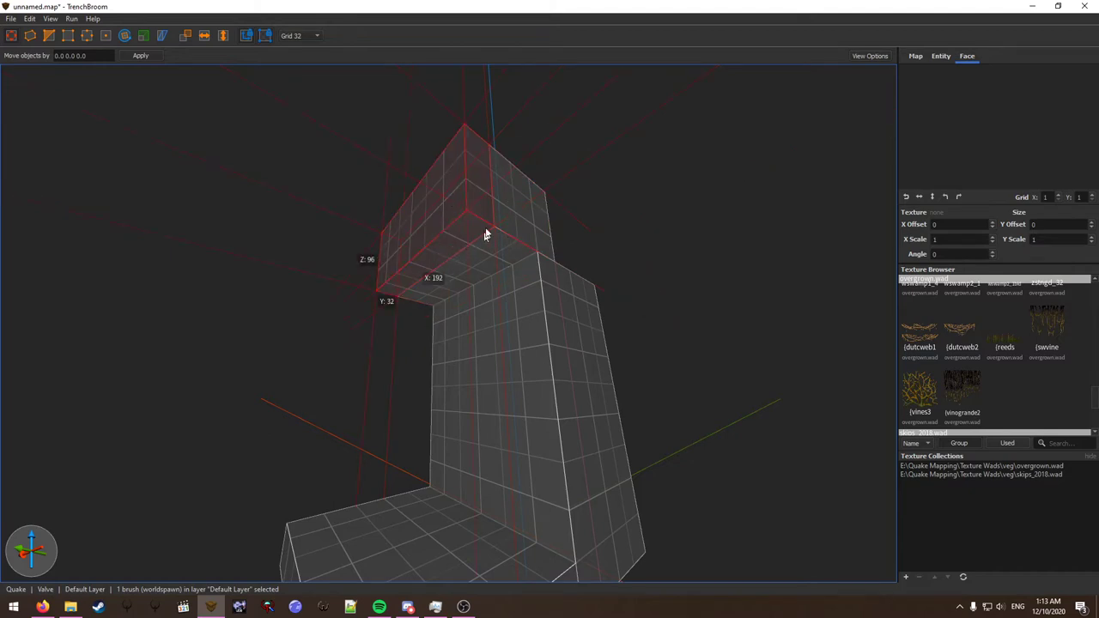
right_click_drag(512, 228, 513, 207)
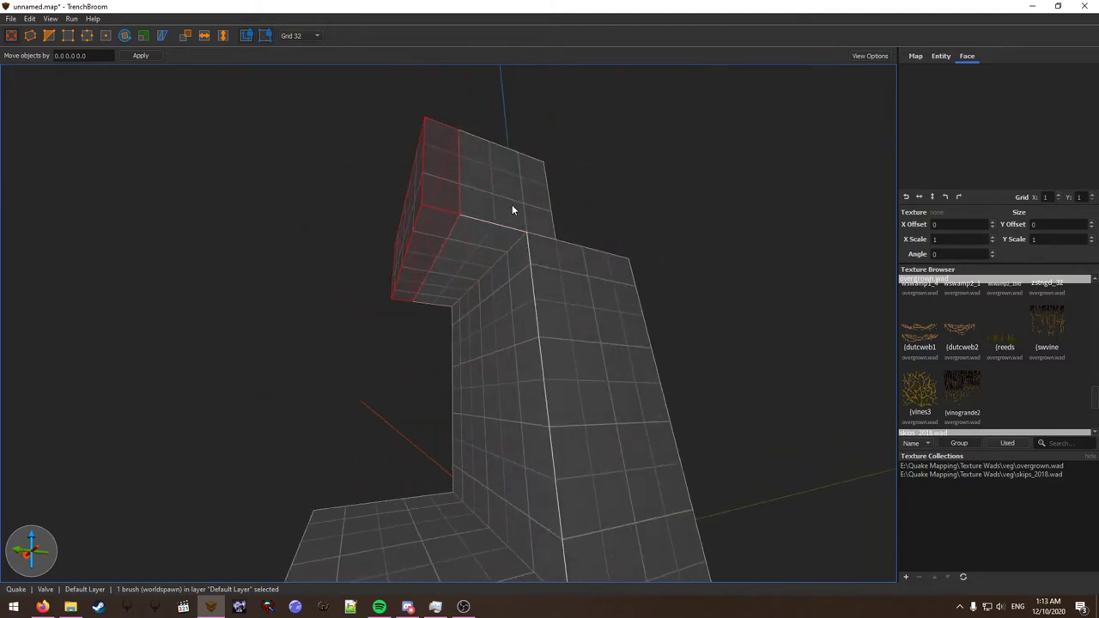
left_click(512, 207)
mouse_move(515, 204)
left_mouse_down("ctrl+shift")
mouse_move(556, 157)
mouse_move(532, 215)
left_mouse_up("ctrl+shift")
mouse_move(508, 226)
right_mouse_down("alt")
mouse_move(533, 226)
mouse_move(498, 246)
mouse_move(486, 219)
mouse_move(446, 221)
mouse_move(479, 228)
right_mouse_up("alt")
key("Delete")
Switch to grid size 1 and extrude a new 1-unit-thick brush from the overhanging block's front face.
left_click(461, 226)
key("1")
key("w")
left_click_drag(420, 213, 504, 229, "shift")
mouse_move(495, 208)
right_mouse_down()
mouse_move(512, 212)
mouse_move(481, 204)
mouse_move(520, 247)
right_mouse_up()
Return to grid size 32 and extend the thin panel's bottom face downward to a height of 192 units.
key("6")
mouse_move(484, 300)
left_mouse_down("shift")
mouse_move(467, 332)
mouse_move(463, 387)
left_mouse_up("shift")
right_click_drag(468, 341, 444, 300, "alt")
scroll(444, 300, "up", 5)
scroll(444, 303, "down", 5)
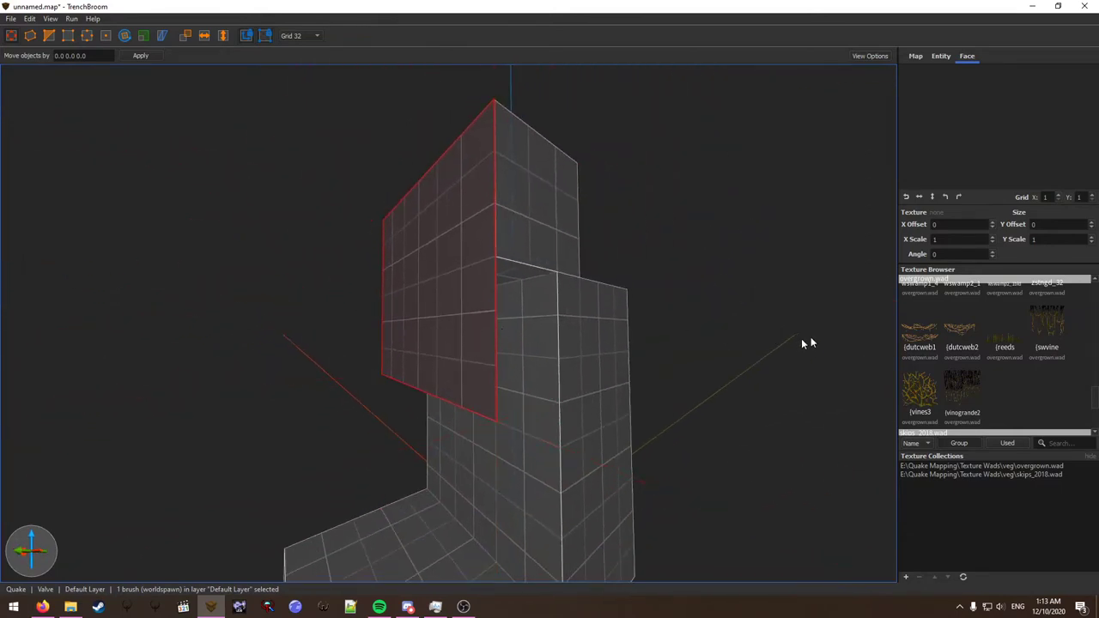
Apply the skip texture from skips_2018.wad to the whole thin panel brush.
scroll(1001, 344, "down", 3)
right_click_drag(676, 352, 581, 348)
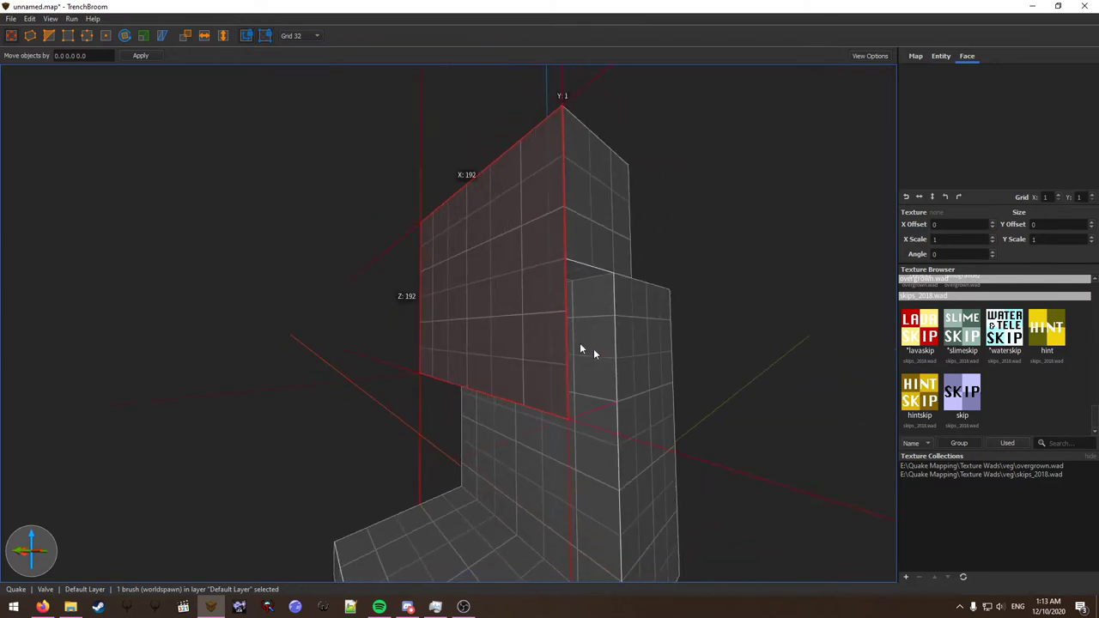
left_click(971, 407)
right_click_drag(679, 324, 657, 317)
scroll(687, 329, "up", 4)
scroll(687, 328, "down", 3)
right_click_drag(483, 294, 511, 297)
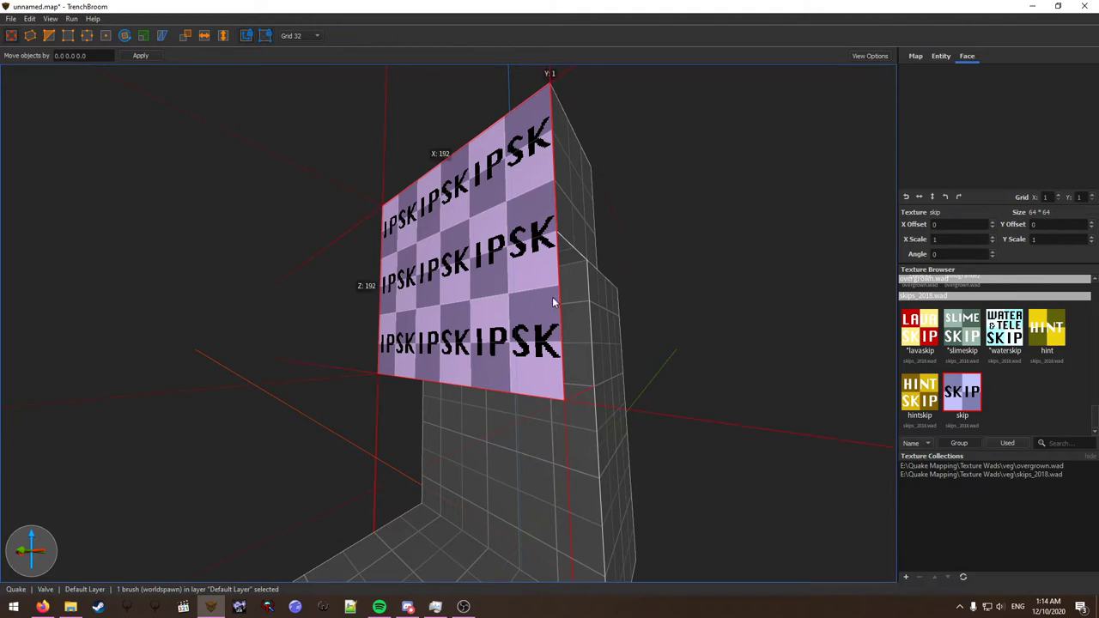
Apply the {swvine texture from overgrown.wad to only the front face of the thin panel.
right_click_drag(553, 302, 567, 326)
scroll(969, 381, "up", 5)
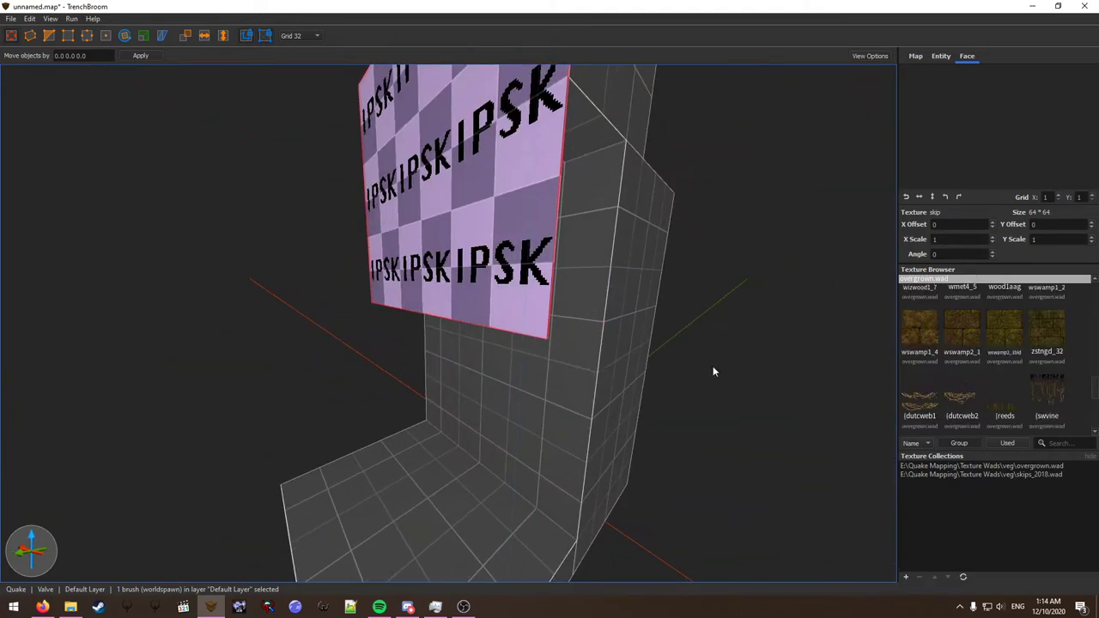
right_click_drag(485, 294, 527, 306, "alt")
left_click(513, 290, "shift")
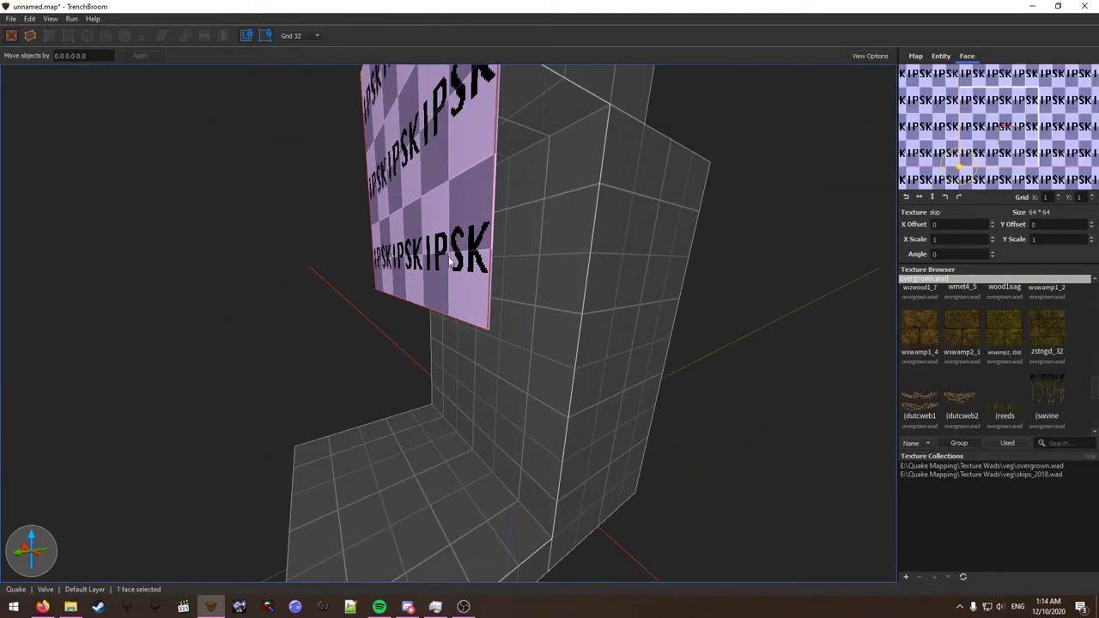
right_click_drag(453, 263, 854, 367)
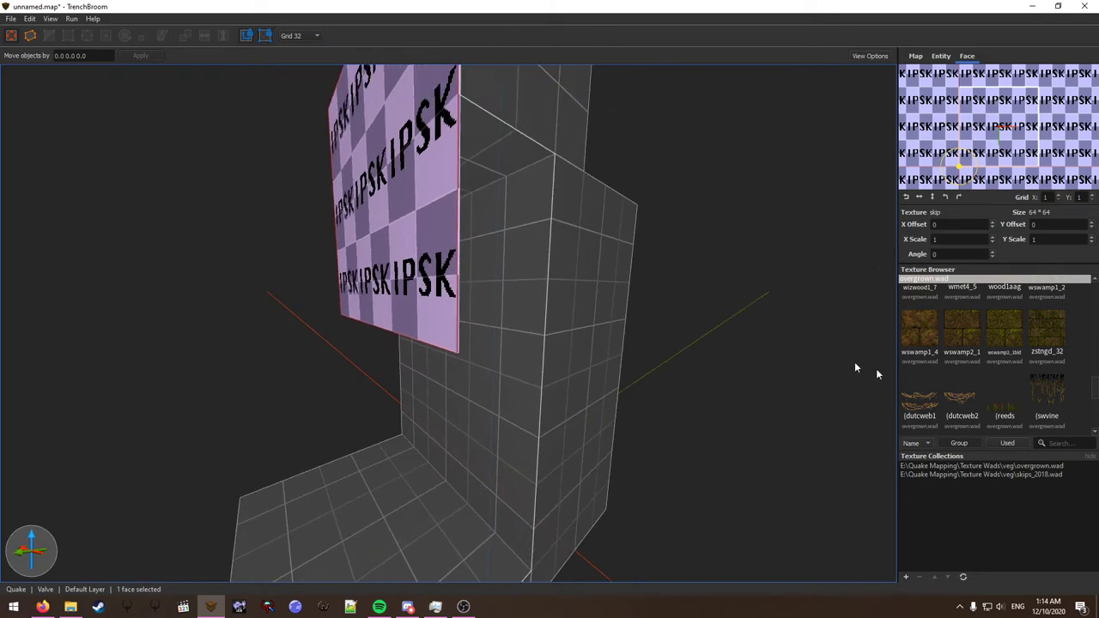
left_click(1031, 406)
right_click_drag(764, 344, 730, 322)
Look through the loaded textures and add vegetation.wad from the veg folder to the texture collections.
scroll(1032, 388, "down", 3)
scroll(988, 390, "down", 2)
scroll(980, 386, "up", 10)
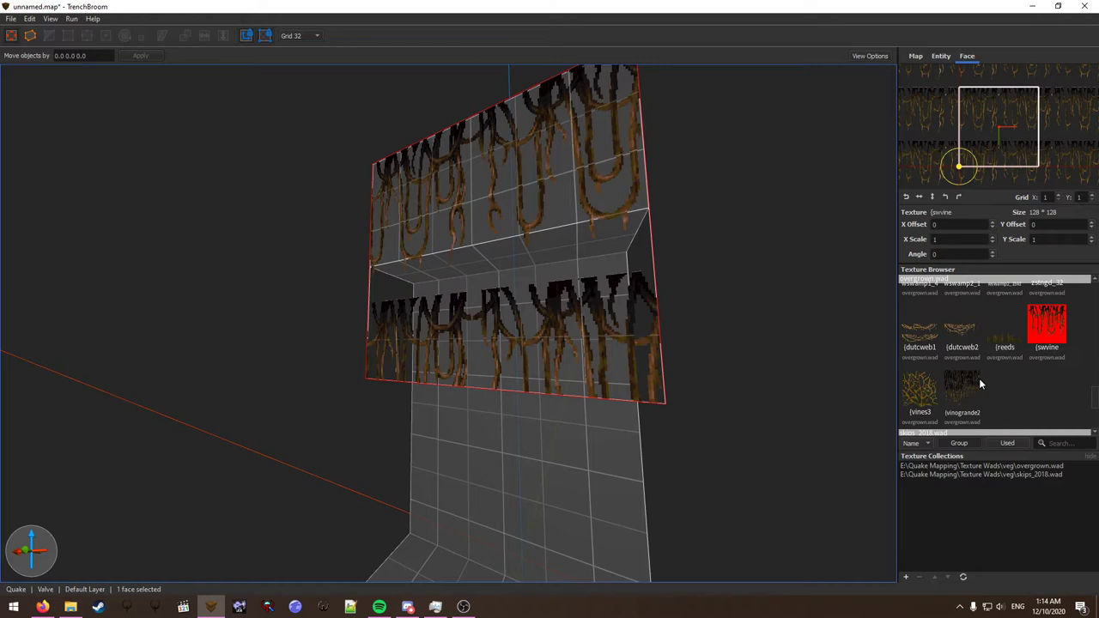
scroll(978, 377, "down", 10)
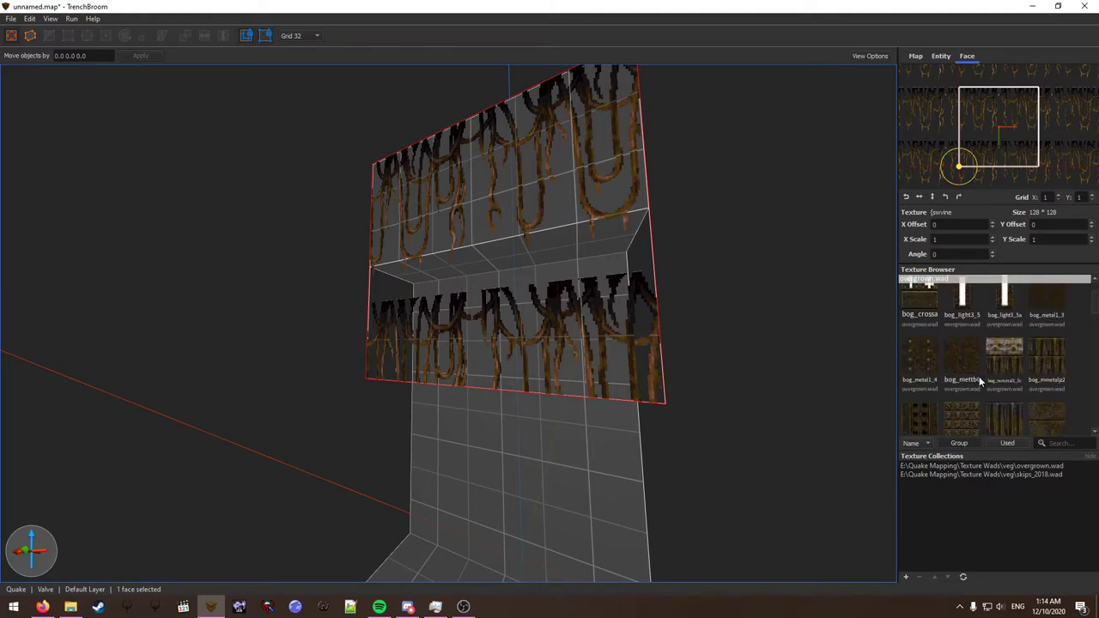
scroll(980, 383, "up", 4)
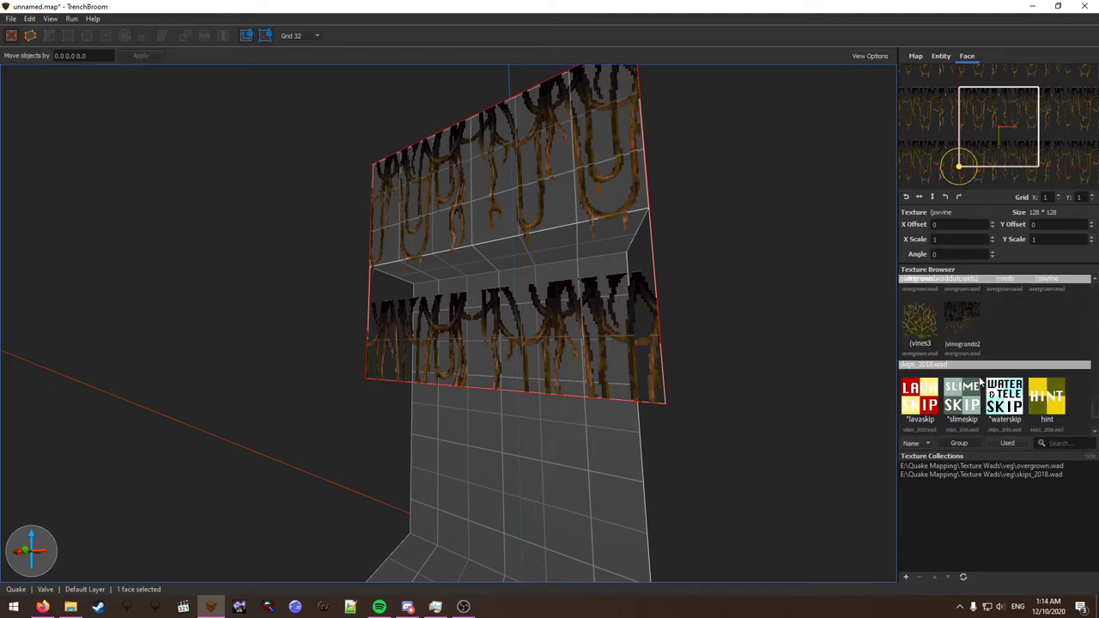
scroll(979, 374, "up", 3)
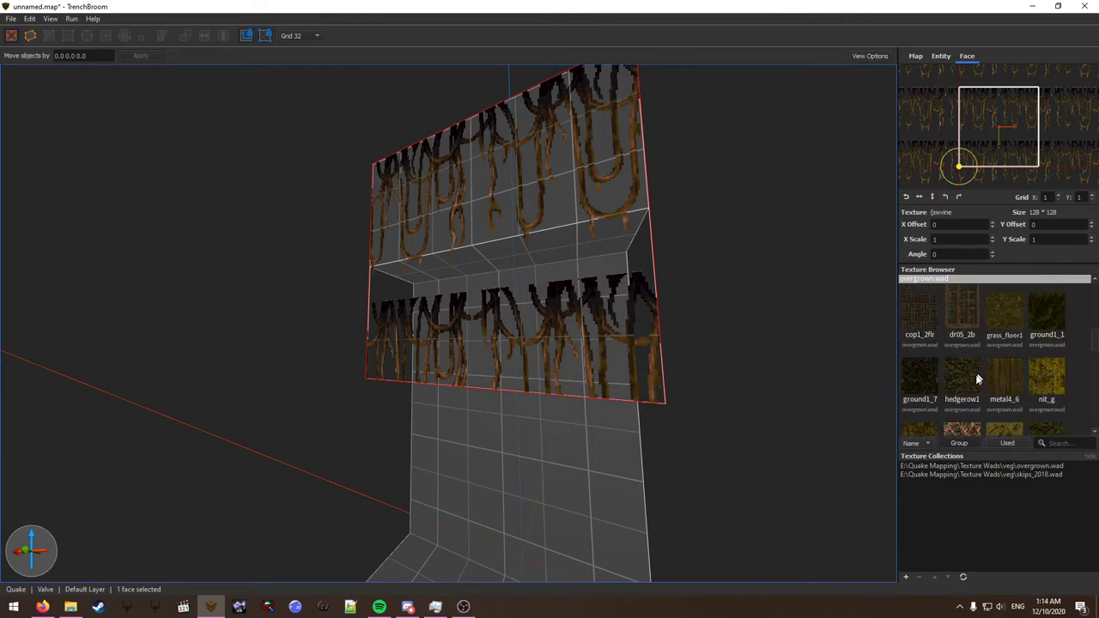
key("alt+Tab")
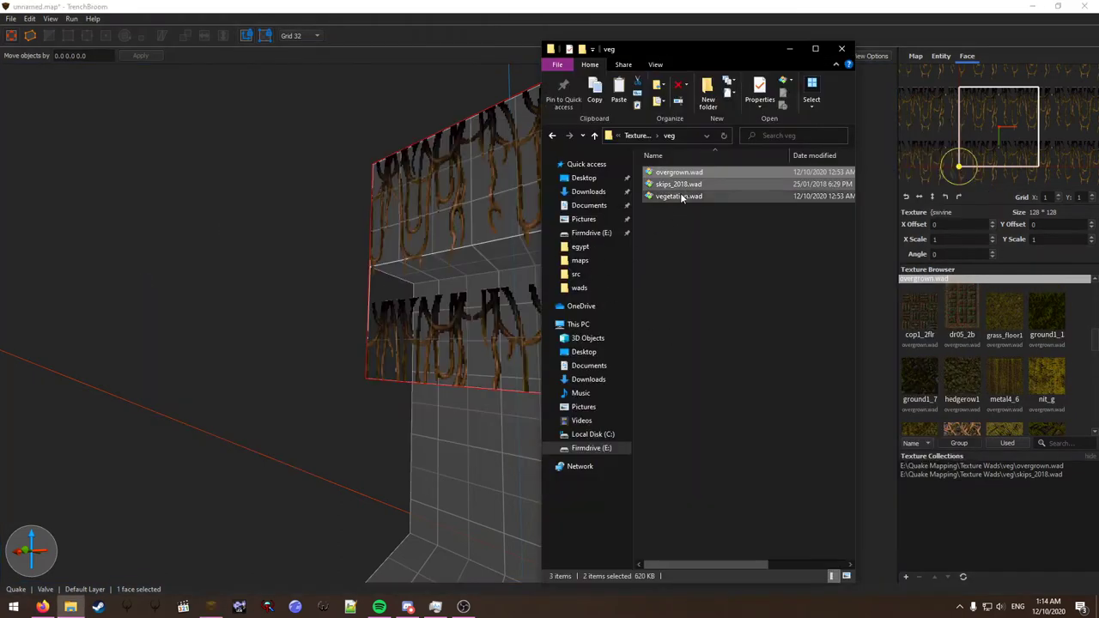
left_click_drag(679, 198, 971, 476)
left_click(542, 373)
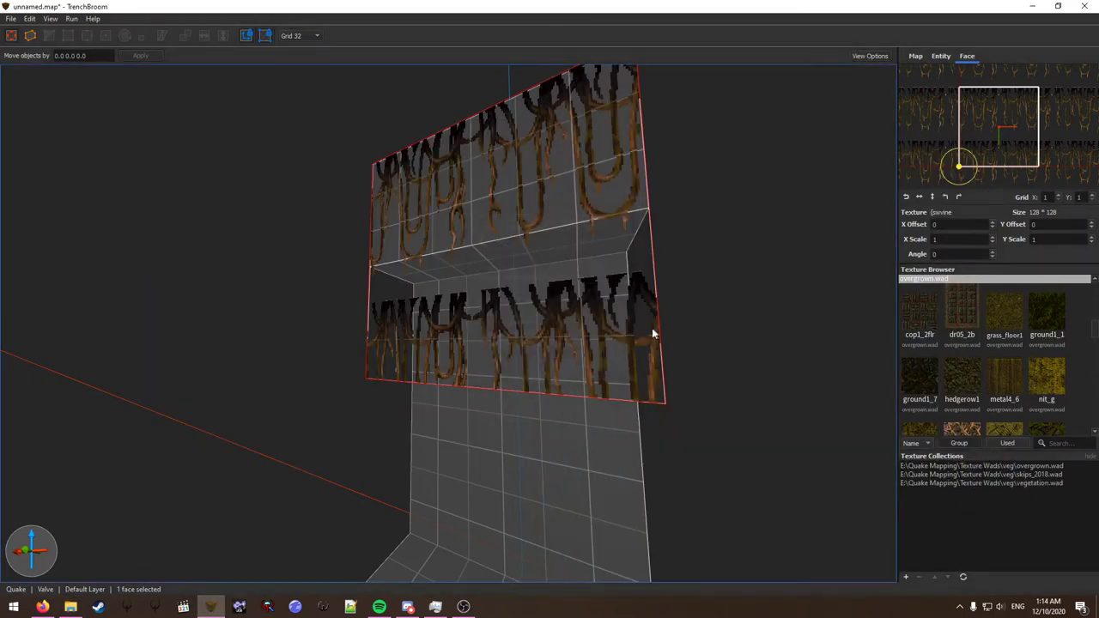
Replace the front face's texture on the thin panel with {foliage from vegetation.wad.
key("d")
scroll(998, 386, "down", 15)
right_click_drag(780, 375, 770, 309)
scroll(1015, 362, "up", 2)
right_click_drag(803, 346, 975, 390)
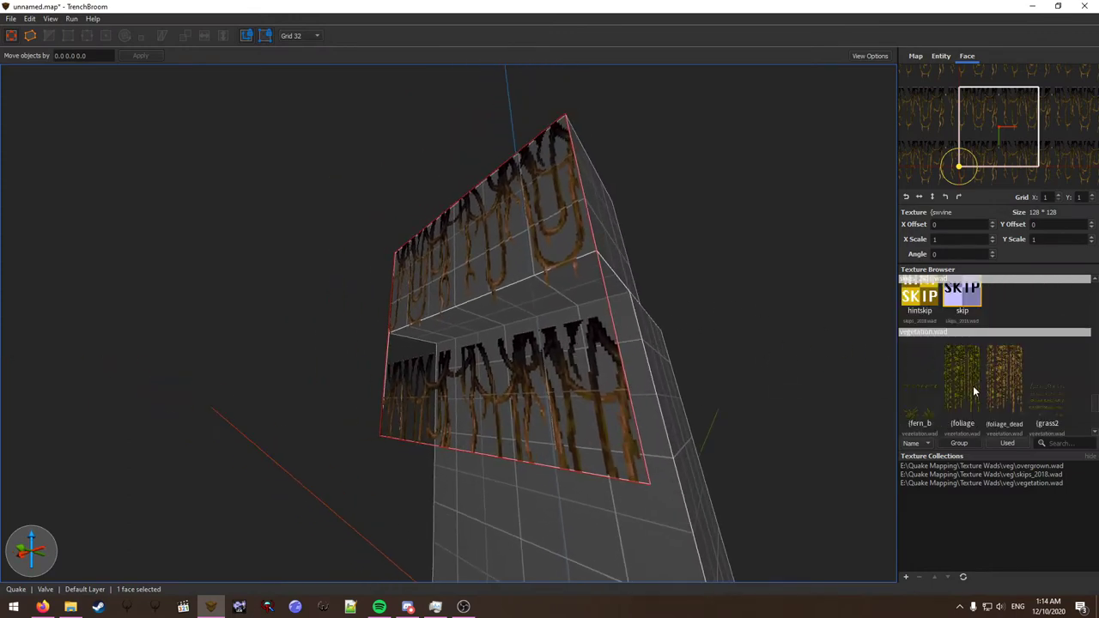
left_click(975, 391)
right_click_drag(700, 332, 605, 302)
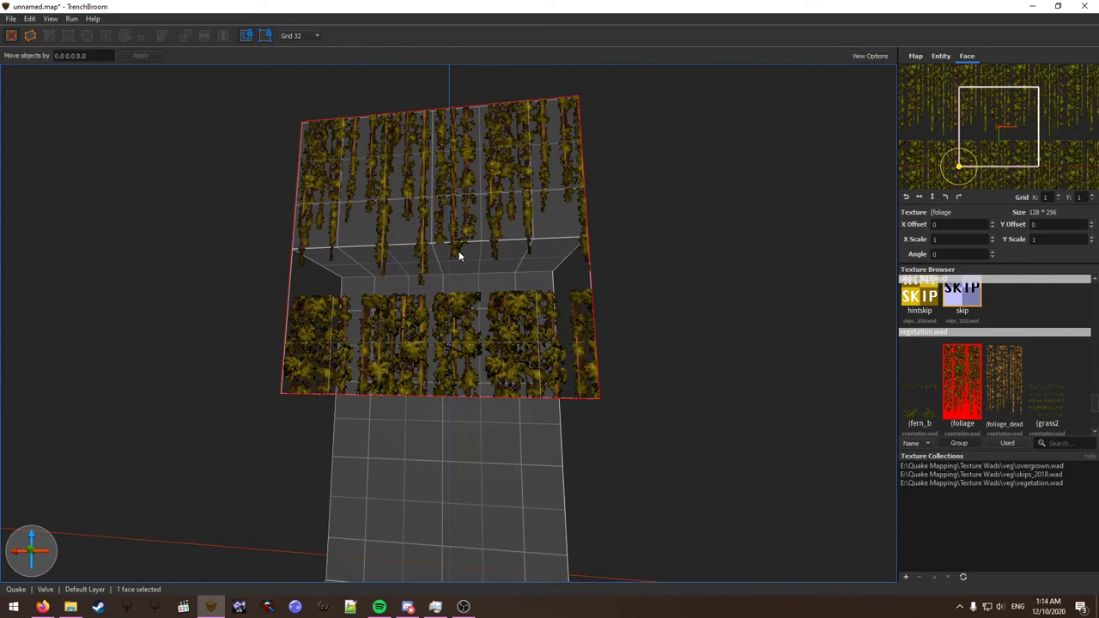
Shift the {foliage texture on the panel's front face to X offset -12 and Y offset 128.
key("Up")
key("Up")
key("Up")
key("Up")
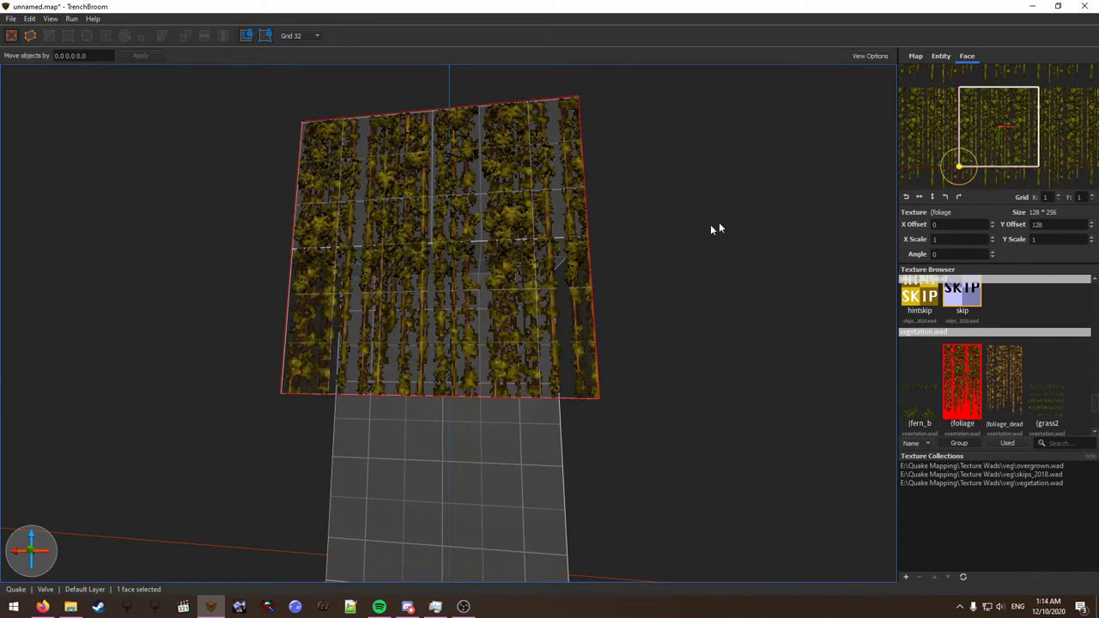
right_click_drag(710, 224, 880, 189)
mouse_move(978, 124)
left_mouse_down()
mouse_move(979, 110)
mouse_move(976, 131)
left_mouse_up()
Realign the front face's foliage texture to X offset -16 and Y offset 192 so the vine ends hang within the panel.
right_click_drag(753, 172, 707, 202)
right_click_drag(649, 247, 614, 252)
left_click(518, 255)
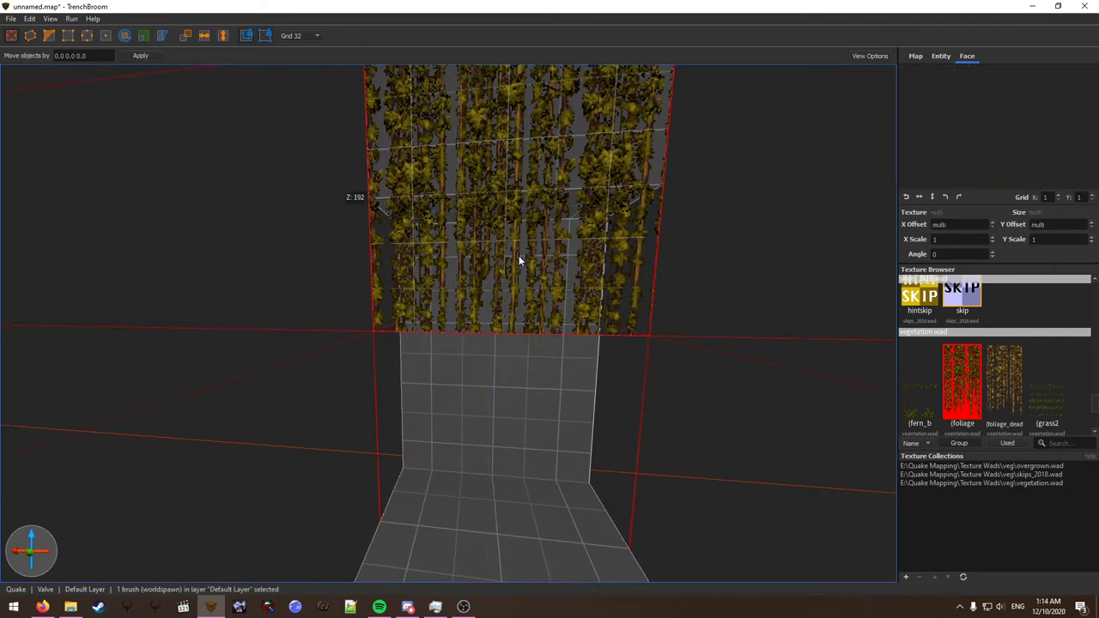
scroll(518, 292, "down", 3)
left_click(515, 270, "shift")
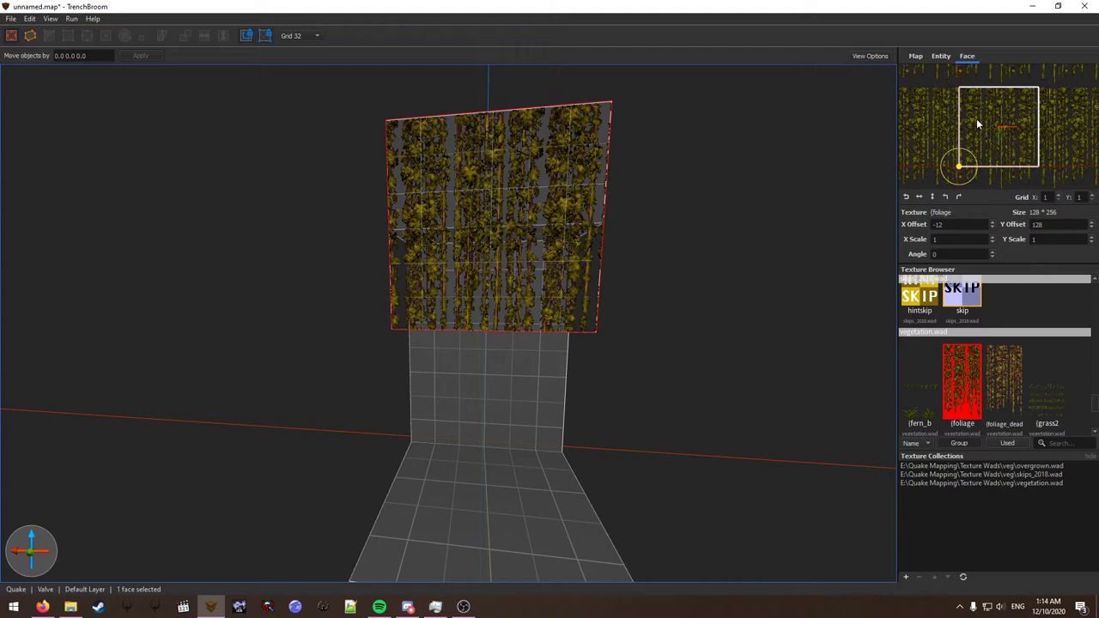
left_click_drag(978, 124, 975, 110)
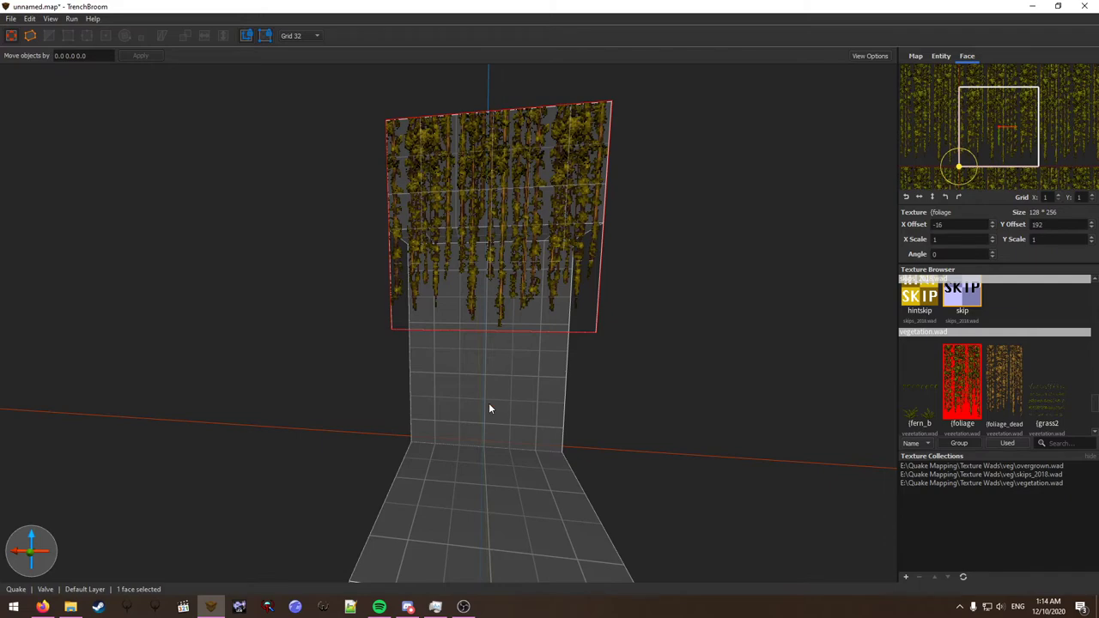
left_click(464, 310)
left_click(493, 310)
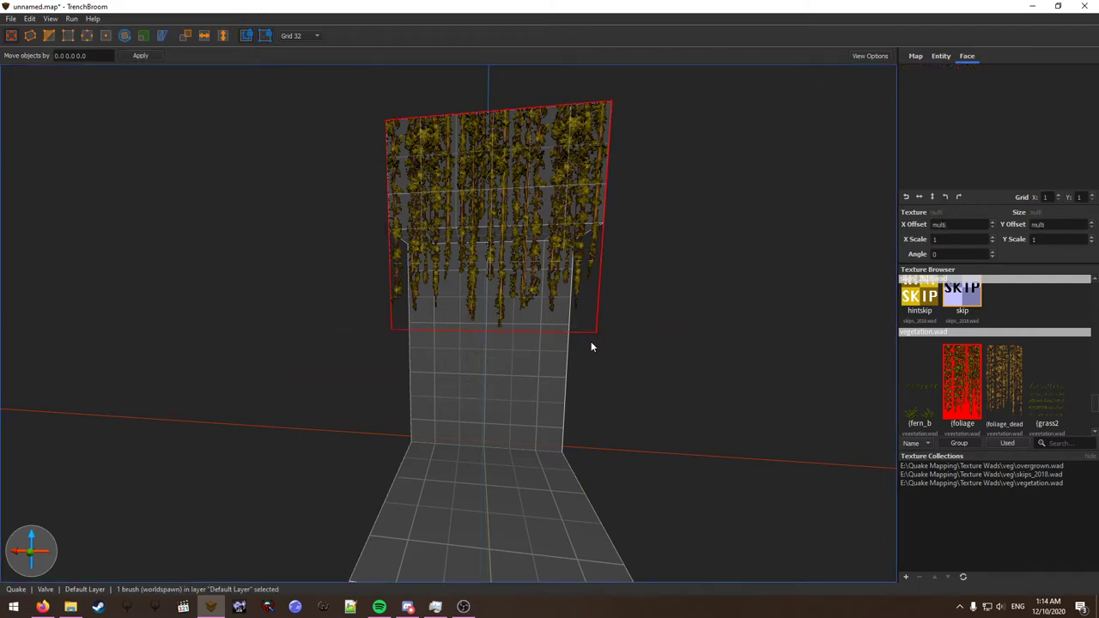
Copy the {foliage texture from the panel's front face onto its skip-textured back face.
scroll(590, 343, "up", 3)
mouse_move(590, 343)
right_mouse_down("alt")
mouse_move(461, 331)
mouse_move(709, 336)
mouse_move(532, 326)
mouse_move(470, 301)
right_mouse_up("alt")
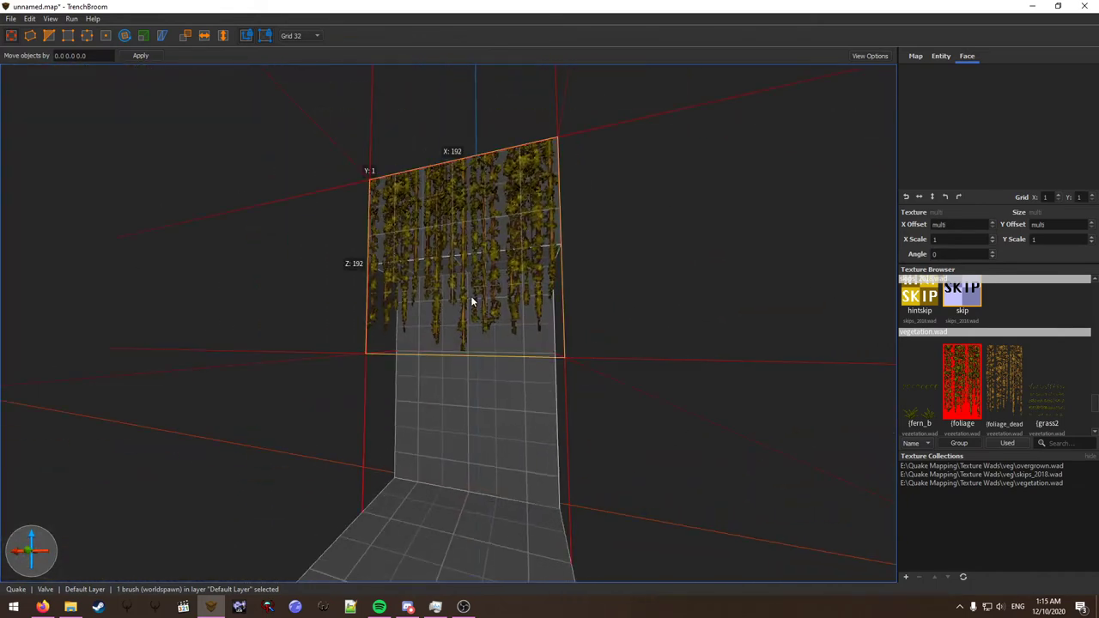
left_click(471, 299, "shift")
right_click_drag(574, 327, 324, 245)
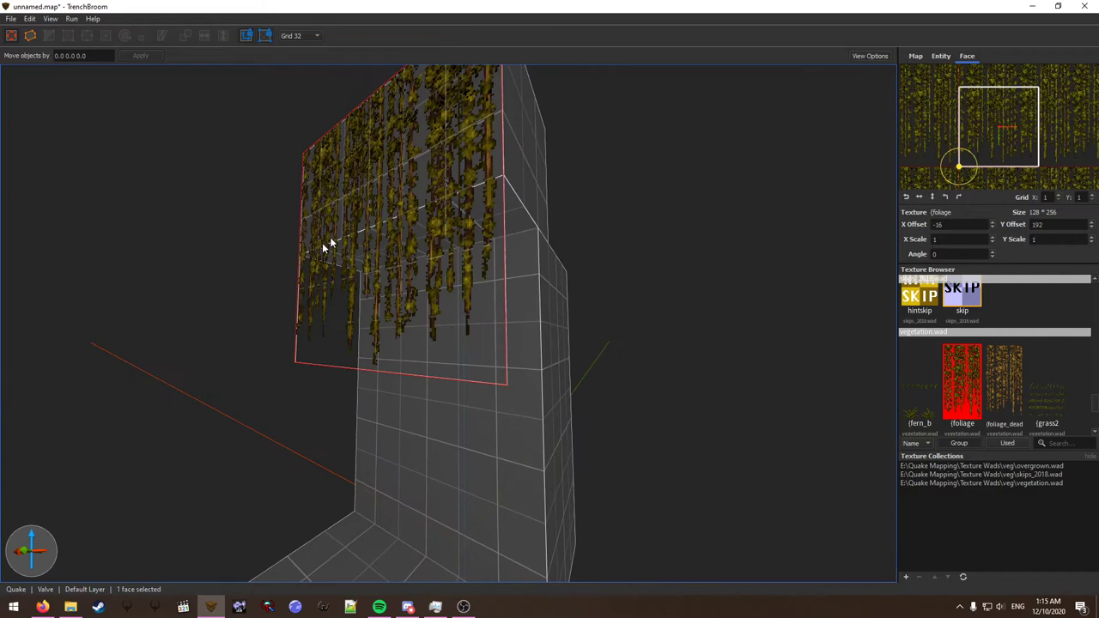
mouse_move(537, 302)
right_mouse_down()
mouse_move(522, 319)
mouse_move(429, 312)
mouse_move(487, 317)
mouse_move(480, 306)
right_mouse_up()
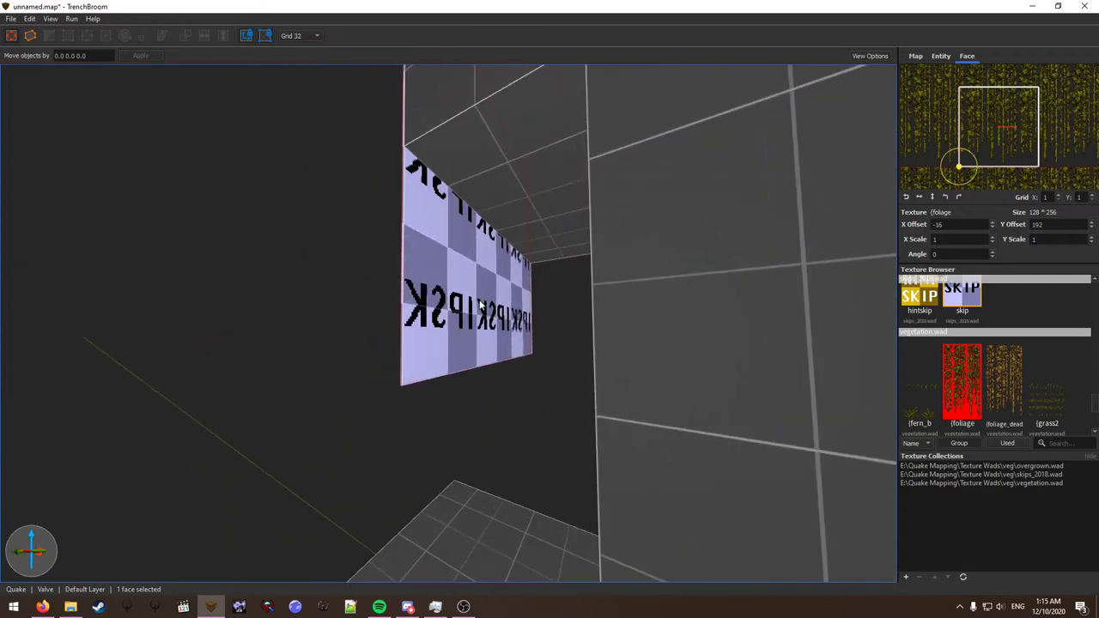
left_click(480, 296, "alt")
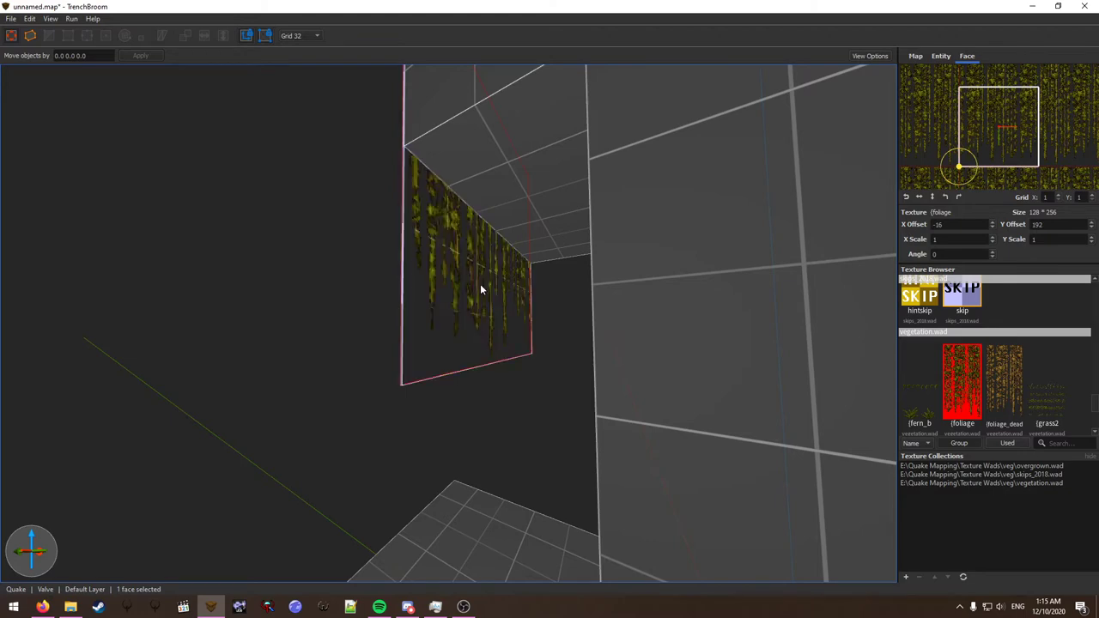
mouse_move(438, 344)
right_mouse_down()
mouse_move(511, 346)
mouse_move(425, 341)
mouse_move(524, 346)
mouse_move(437, 336)
mouse_move(443, 352)
mouse_move(515, 346)
mouse_move(486, 329)
mouse_move(436, 331)
mouse_move(476, 323)
mouse_move(555, 327)
mouse_move(534, 350)
mouse_move(565, 340)
mouse_move(524, 331)
mouse_move(495, 307)
mouse_move(510, 339)
mouse_move(477, 331)
mouse_move(473, 305)
mouse_move(484, 329)
mouse_move(490, 312)
right_mouse_up()
Turn the whole vine panel brush into a func_detail_illusionary brush entity.
key("Escape")
left_click(488, 312)
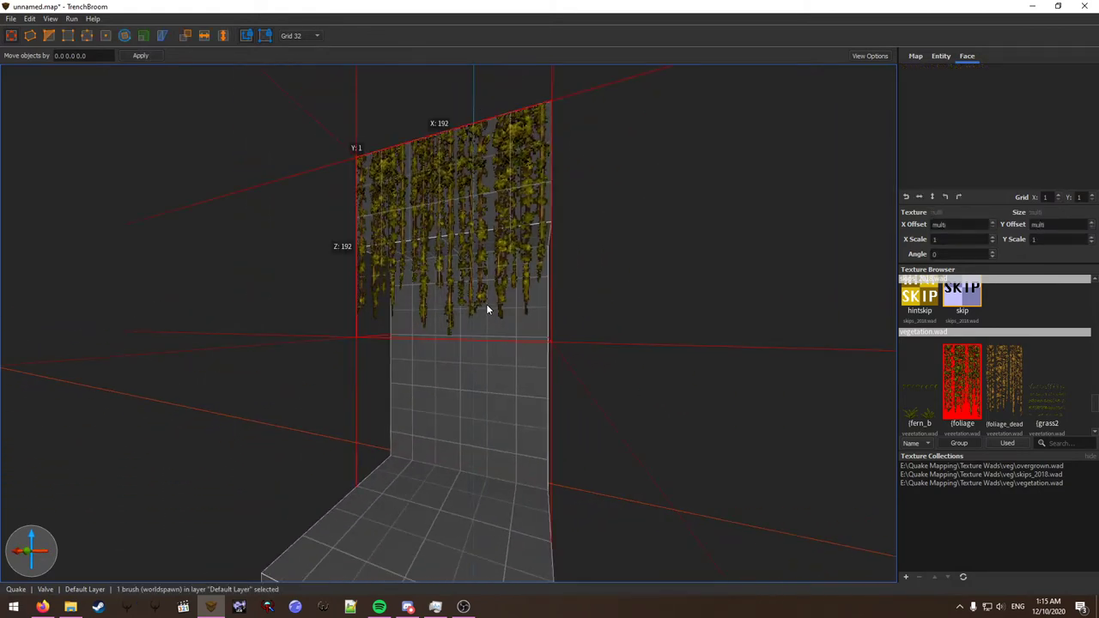
right_click(471, 304)
mouse_move(537, 459)
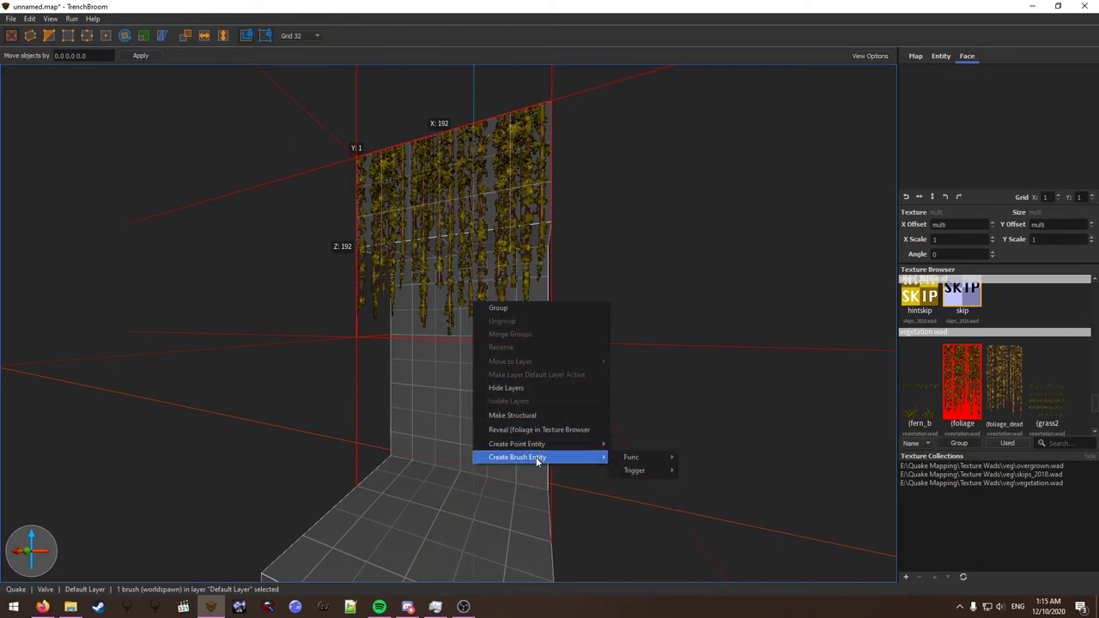
mouse_move(633, 462)
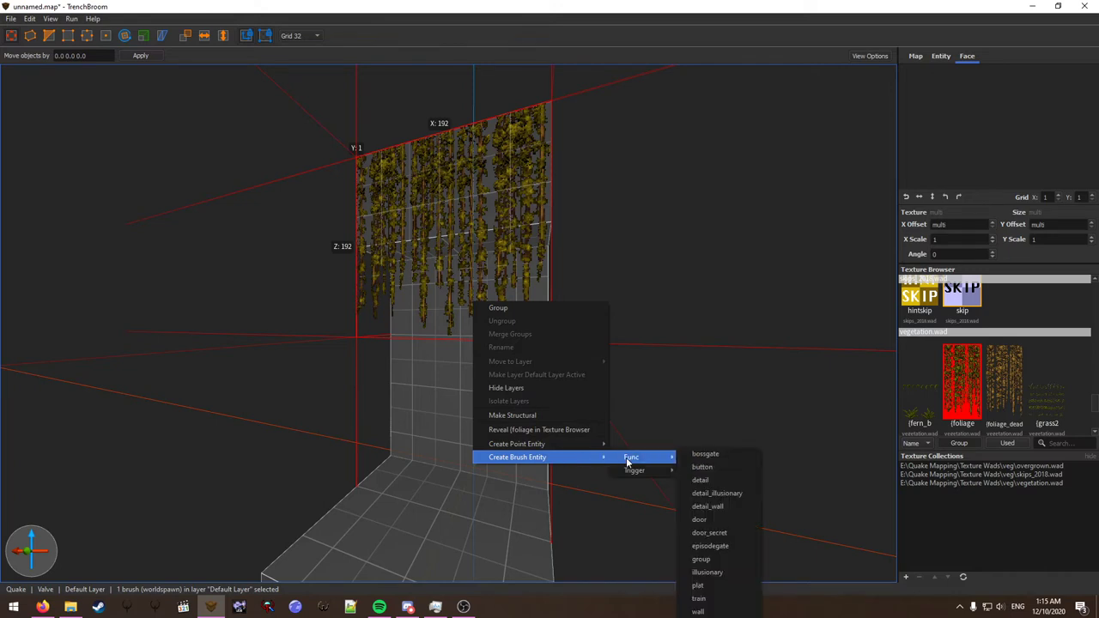
left_click(717, 494)
Examine the vine panel hanging from the overhang from several angles and distances.
mouse_move(606, 346)
right_mouse_down("alt")
mouse_move(564, 339)
mouse_move(518, 304)
right_mouse_up("alt")
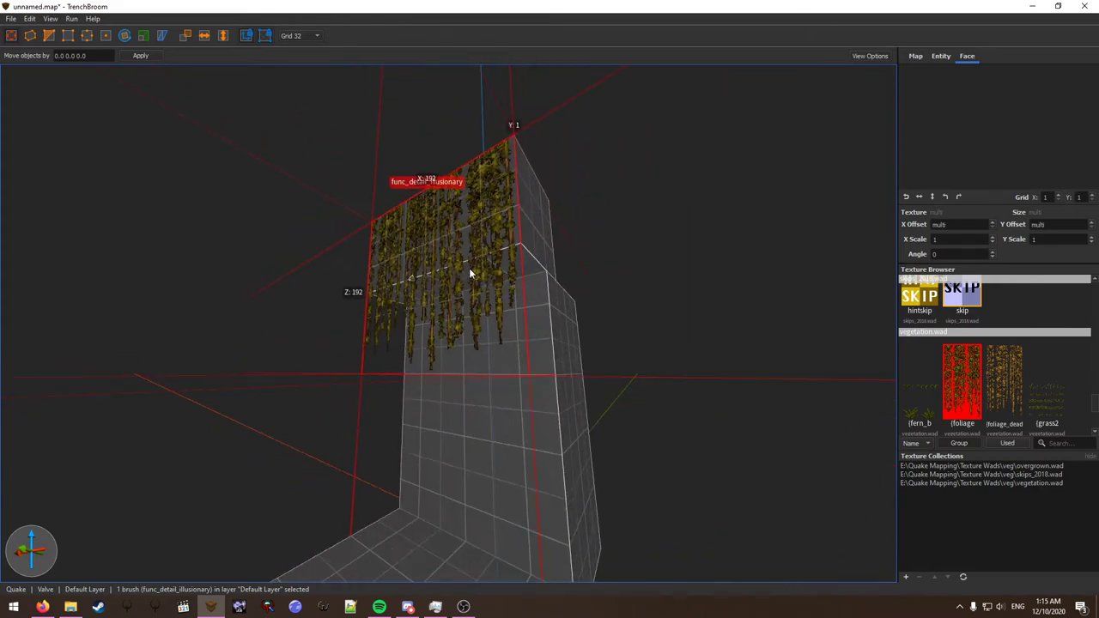
key("a")
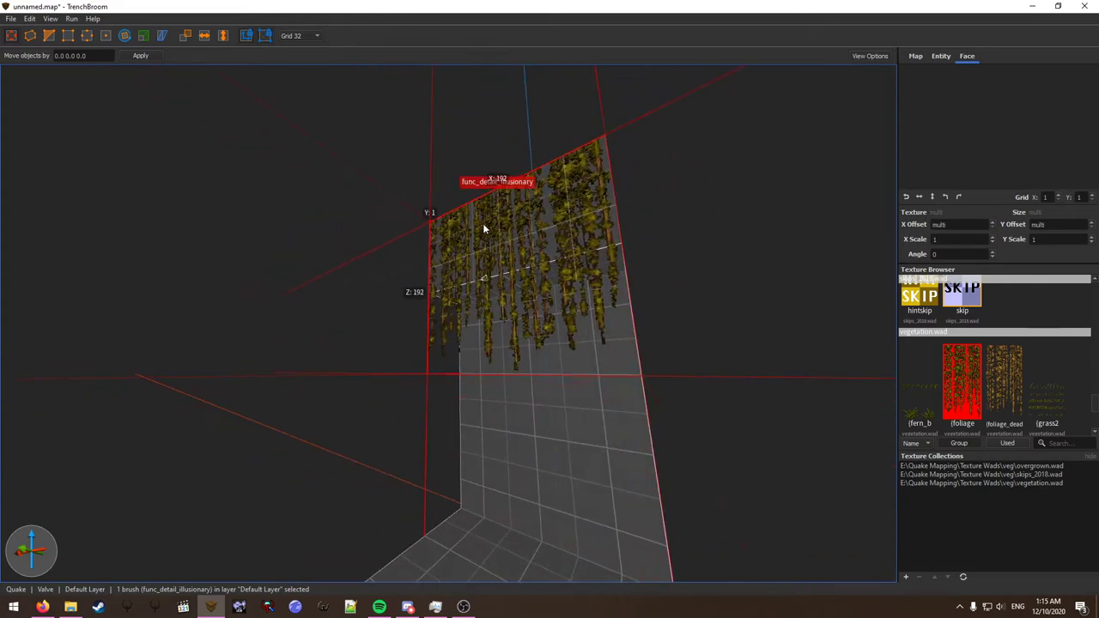
mouse_move(490, 300)
right_mouse_down("alt")
mouse_move(480, 284)
mouse_move(478, 314)
mouse_move(473, 240)
right_mouse_up("alt")
right_click_drag(506, 282, 391, 240, "alt")
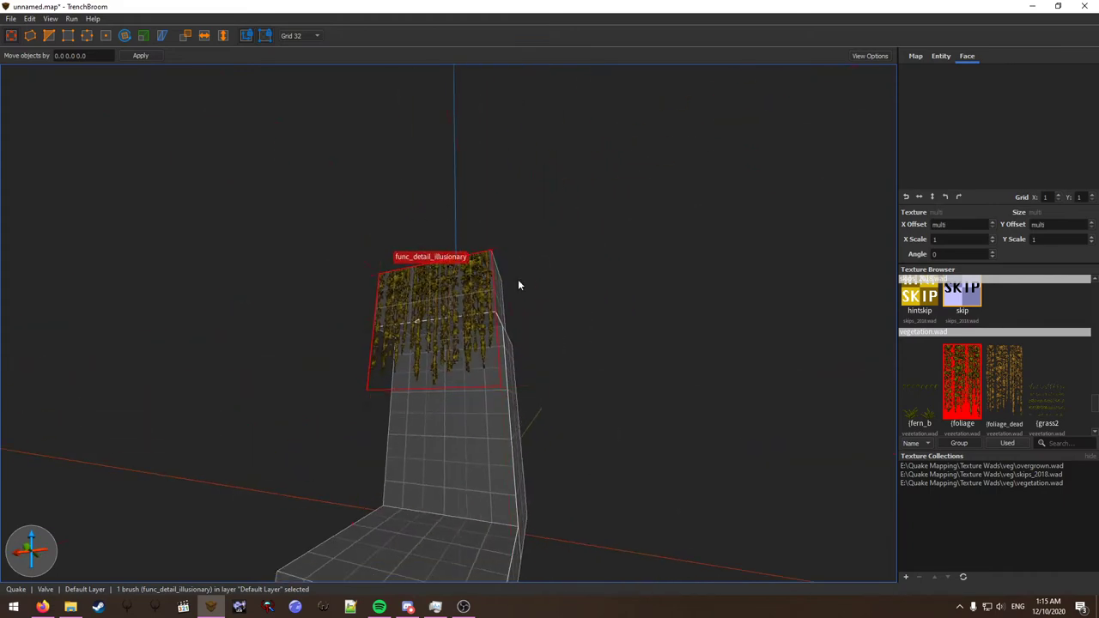
mouse_move(518, 285)
right_mouse_down("alt")
mouse_move(463, 298)
mouse_move(460, 279)
mouse_move(539, 324)
mouse_move(515, 306)
mouse_move(456, 320)
mouse_move(473, 300)
mouse_move(464, 253)
right_mouse_up("alt")
scroll(479, 298, "up", 3)
scroll(479, 299, "down", 2)
scroll(473, 274, "up", 3)
scroll(464, 257, "down", 4)
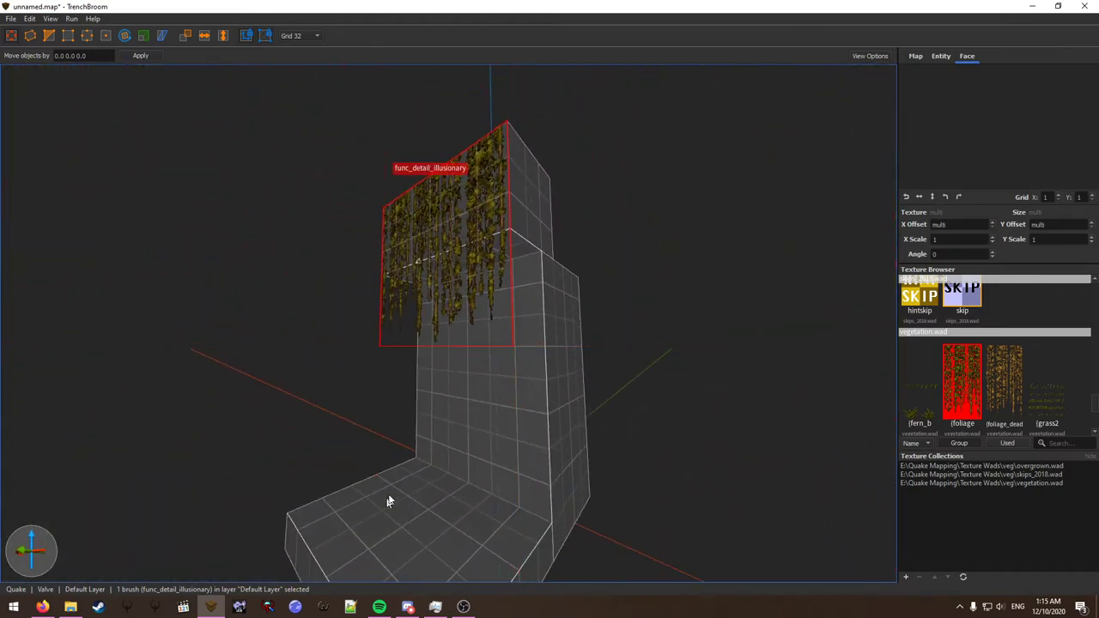
Draw a 32-unit cube brush on the floor slab and apply the {fern_b texture to it.
mouse_move(429, 288)
right_mouse_down()
mouse_move(437, 320)
mouse_move(456, 291)
mouse_move(452, 312)
mouse_move(466, 323)
mouse_move(437, 367)
mouse_move(764, 434)
right_mouse_up()
key("w")
key("Escape")
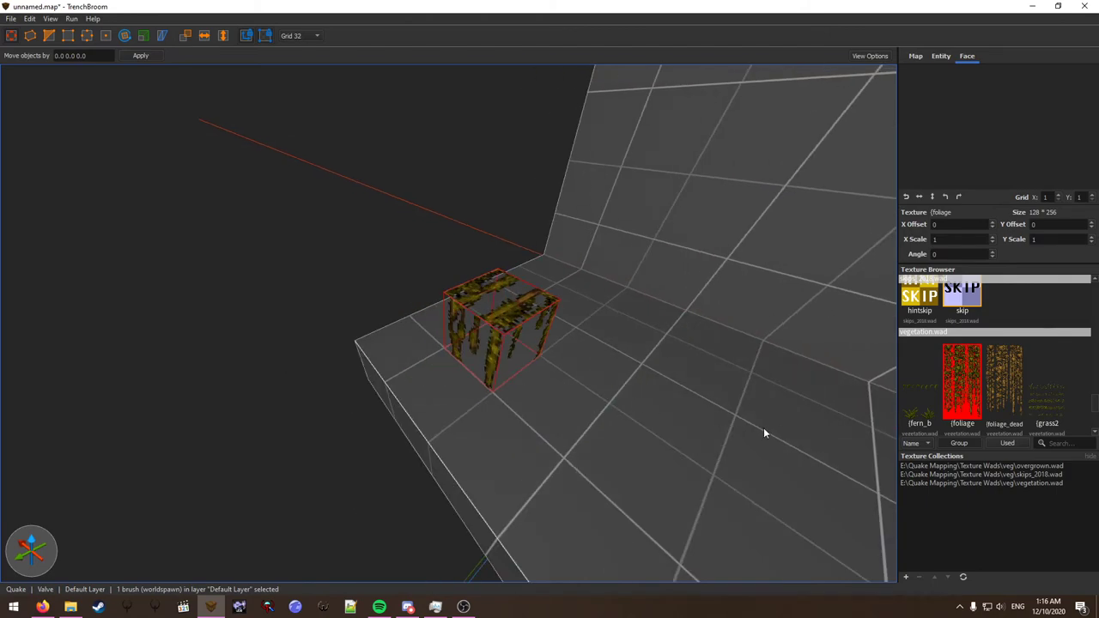
left_click(910, 415)
right_click_drag(714, 368, 730, 348)
scroll(730, 348, "down", 3)
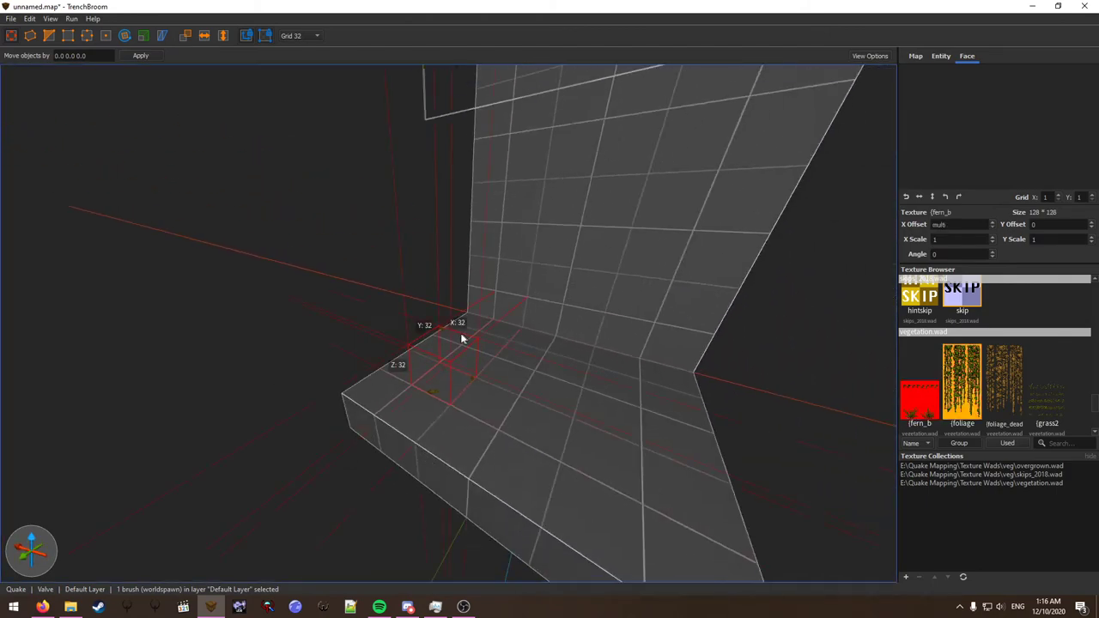
Resize the fern brush around a single fern to 64 x 32 units and 32 units high, and lower it onto the floor slab.
left_click_drag(414, 343, 412, 140, "shift")
scroll(608, 315, "down", 3)
right_click_drag(607, 314, 536, 348, "alt")
left_click_drag(536, 348, 563, 352, "shift")
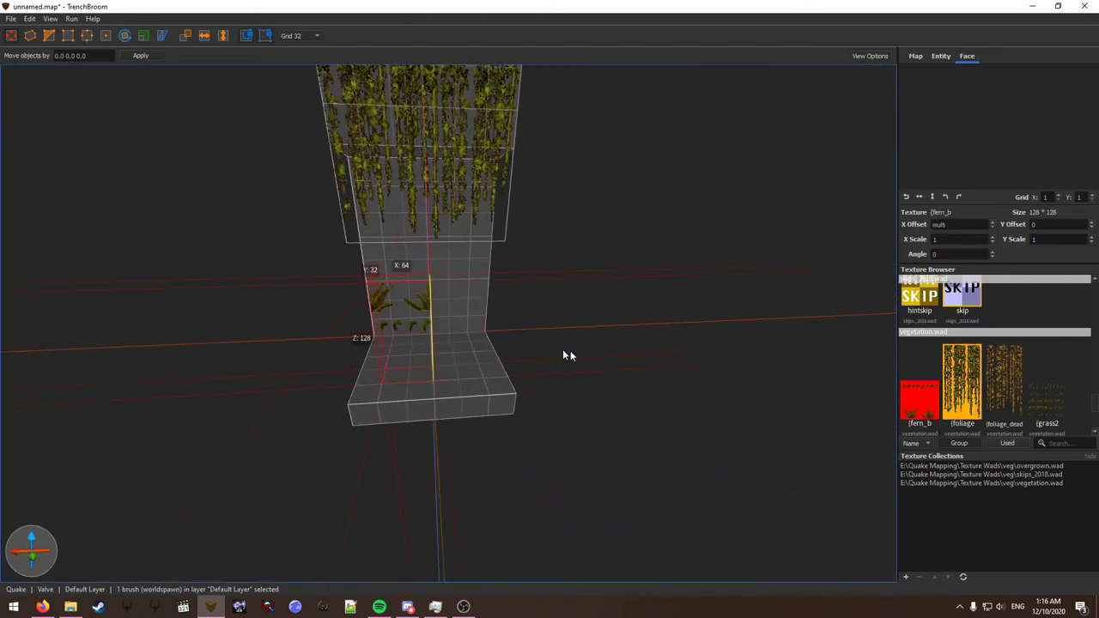
right_click_drag(532, 356, 299, 341, "alt")
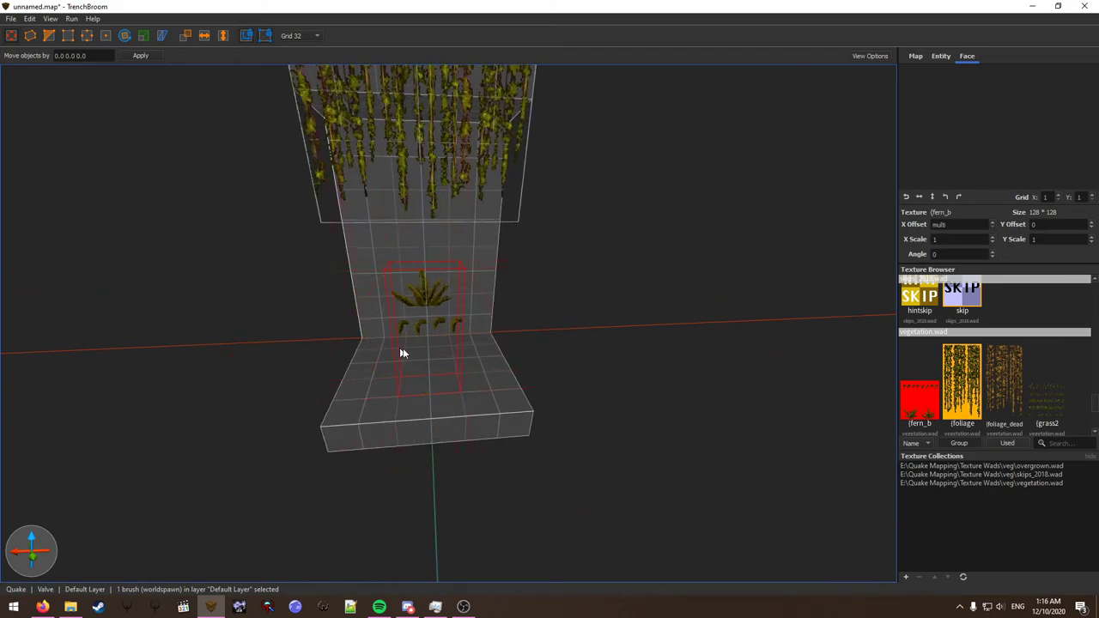
scroll(464, 284, "up", 3)
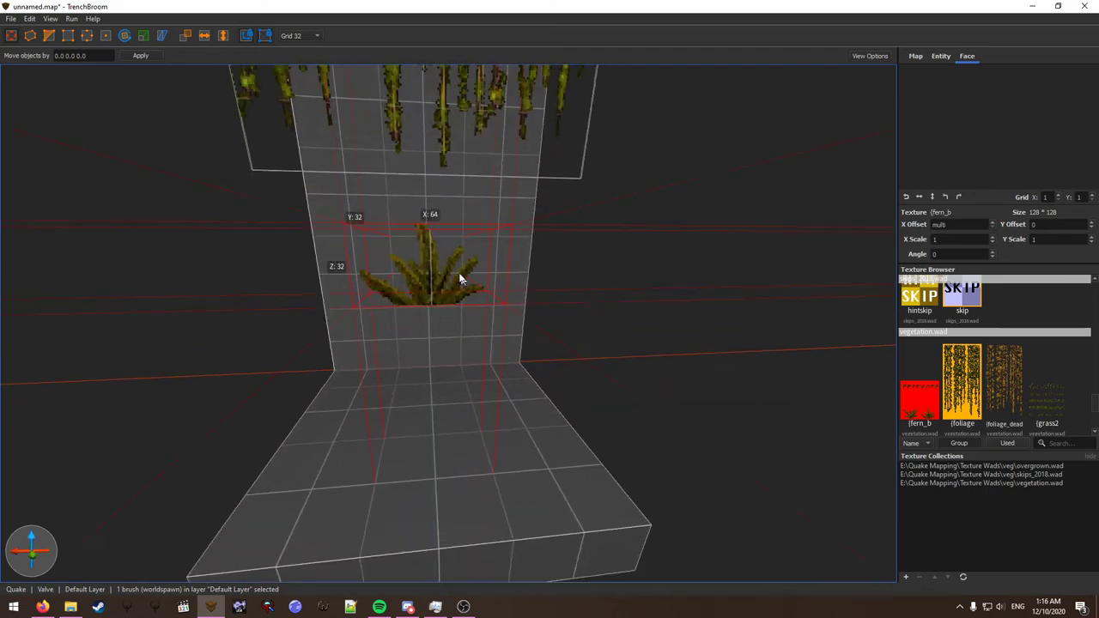
left_click_drag(454, 272, 429, 447, "alt")
mouse_move(480, 407)
right_mouse_down()
mouse_move(477, 433)
mouse_move(471, 359)
right_mouse_up()
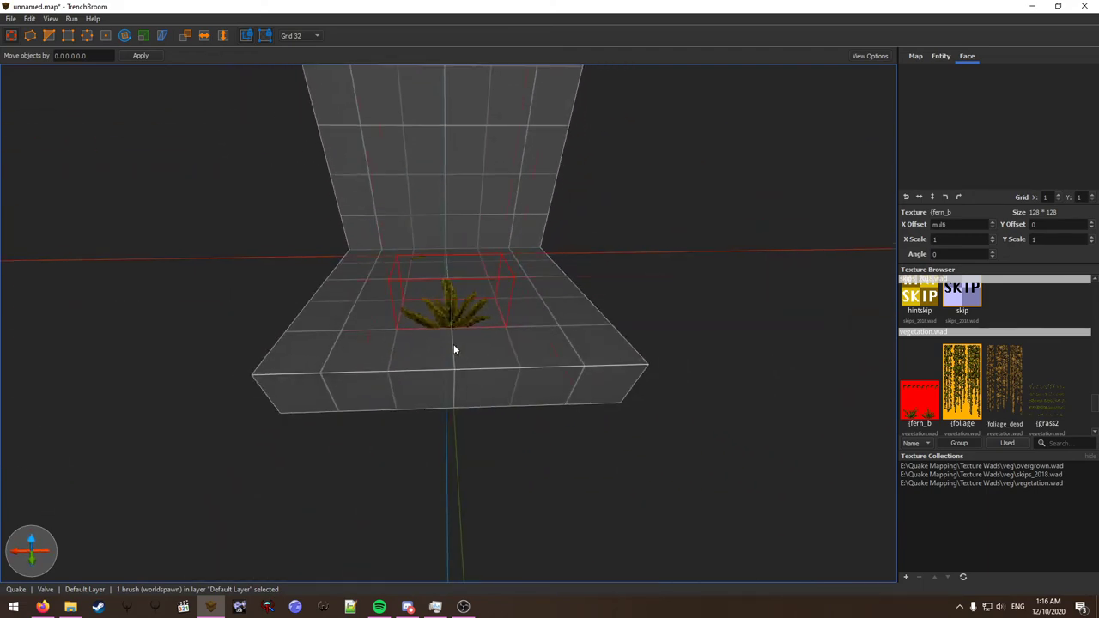
Switch to grid size 1 and thin the fern brush to 1 unit along the Y axis.
right_click_drag(409, 333, 486, 338, "alt")
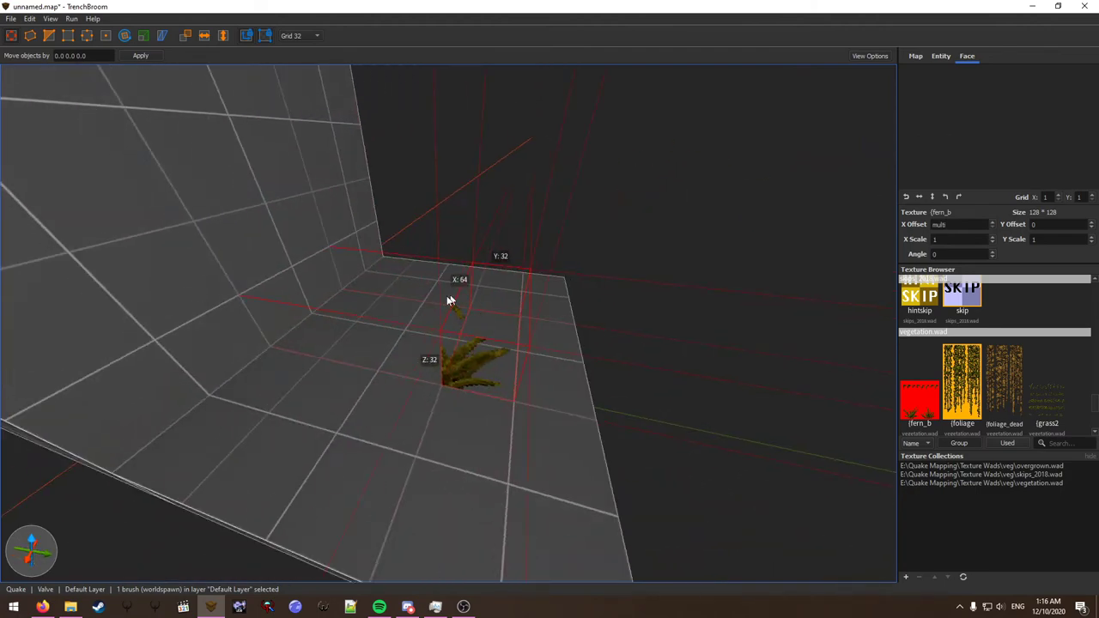
mouse_move(448, 301)
right_mouse_down("alt")
mouse_move(513, 329)
mouse_move(466, 307)
mouse_move(574, 317)
mouse_move(572, 326)
mouse_move(498, 297)
mouse_move(383, 307)
right_mouse_up("alt")
key("1")
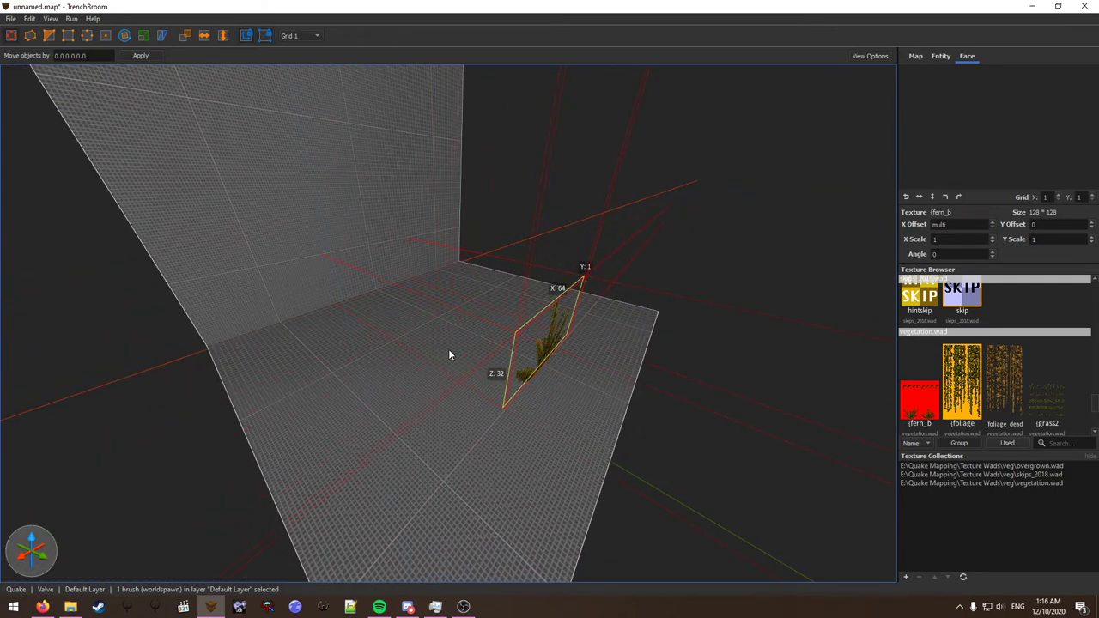
mouse_move(482, 357)
right_mouse_down("alt")
mouse_move(876, 375)
mouse_move(559, 319)
mouse_move(951, 363)
mouse_move(687, 344)
mouse_move(525, 311)
right_mouse_up("alt")
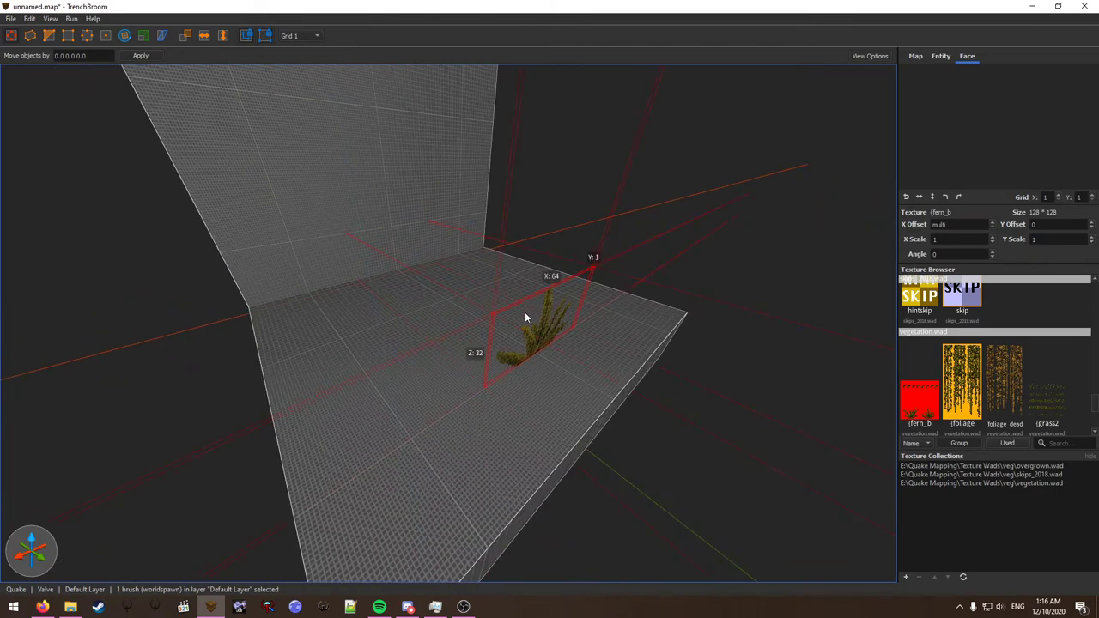
Apply the skip texture to the whole thin fern brush and {fern_b to its front face.
left_click(966, 307)
right_click_drag(808, 308, 523, 321, "alt")
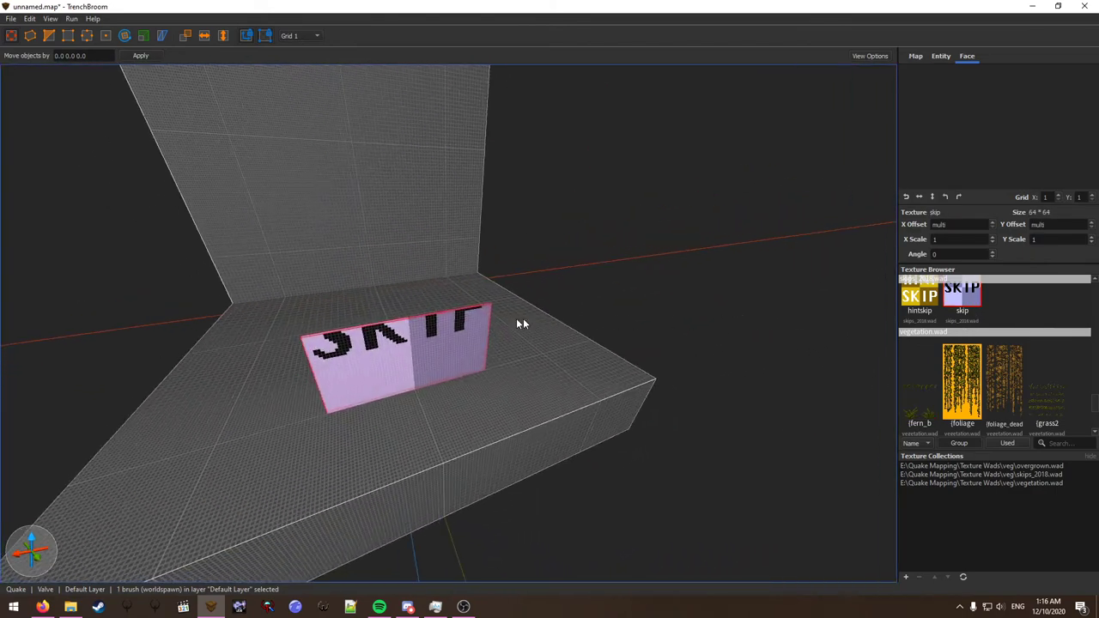
left_click(521, 322, "shift")
left_click(460, 335, "shift")
left_click(919, 423)
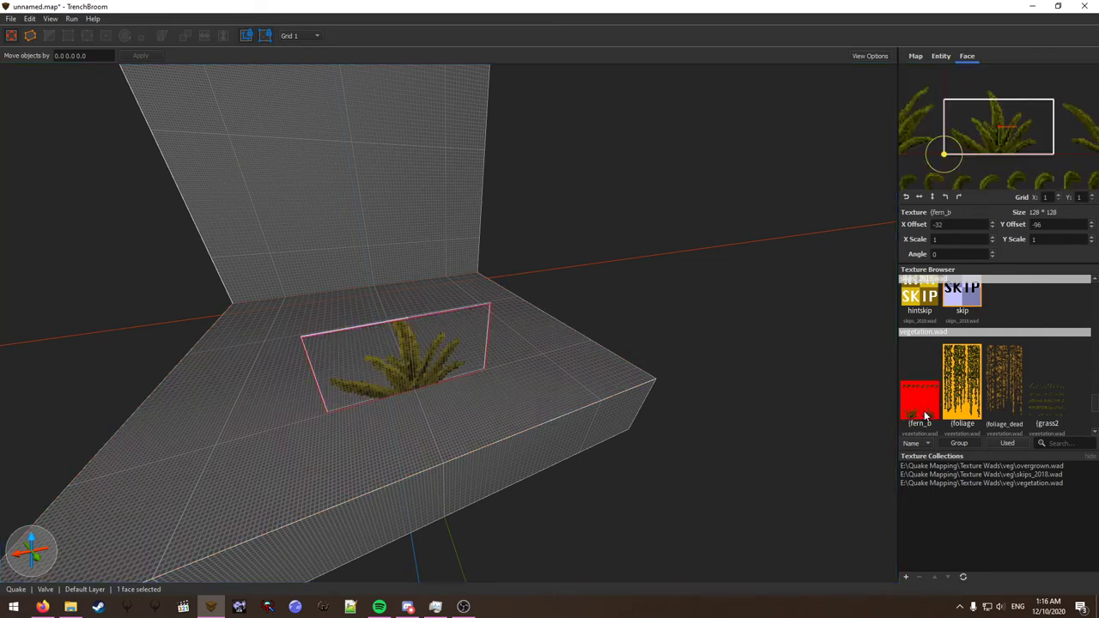
right_click_drag(679, 356, 444, 358, "alt")
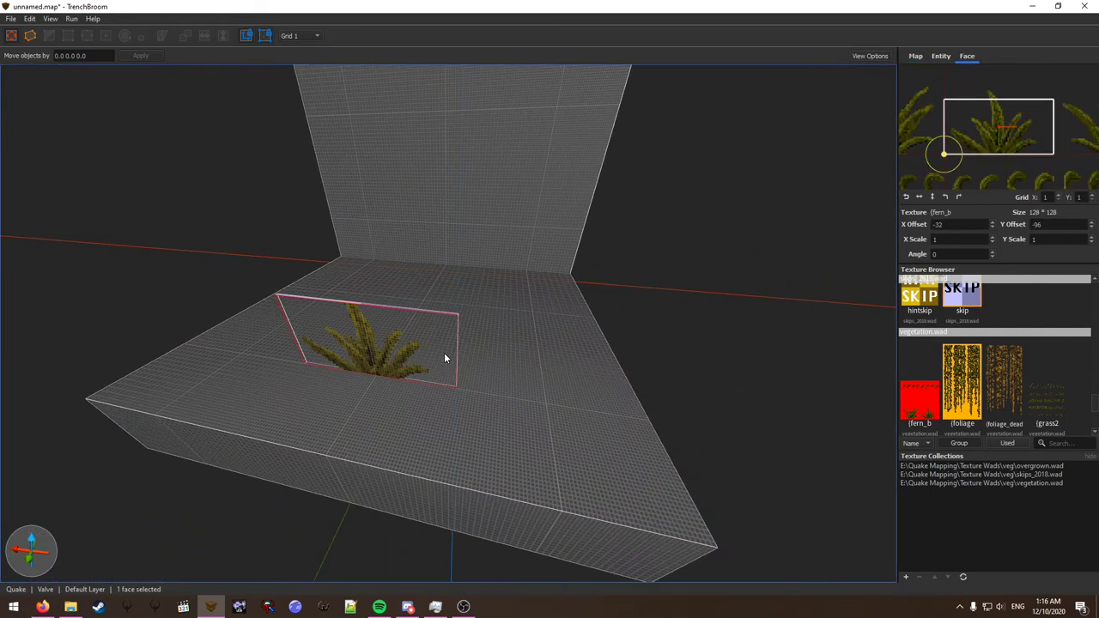
left_click(492, 248, "shift")
left_click(428, 352, "shift")
key("a")
mouse_move(556, 347)
right_mouse_down()
mouse_move(375, 345)
mouse_move(420, 343)
mouse_move(494, 365)
mouse_move(496, 340)
right_mouse_up()
key("d")
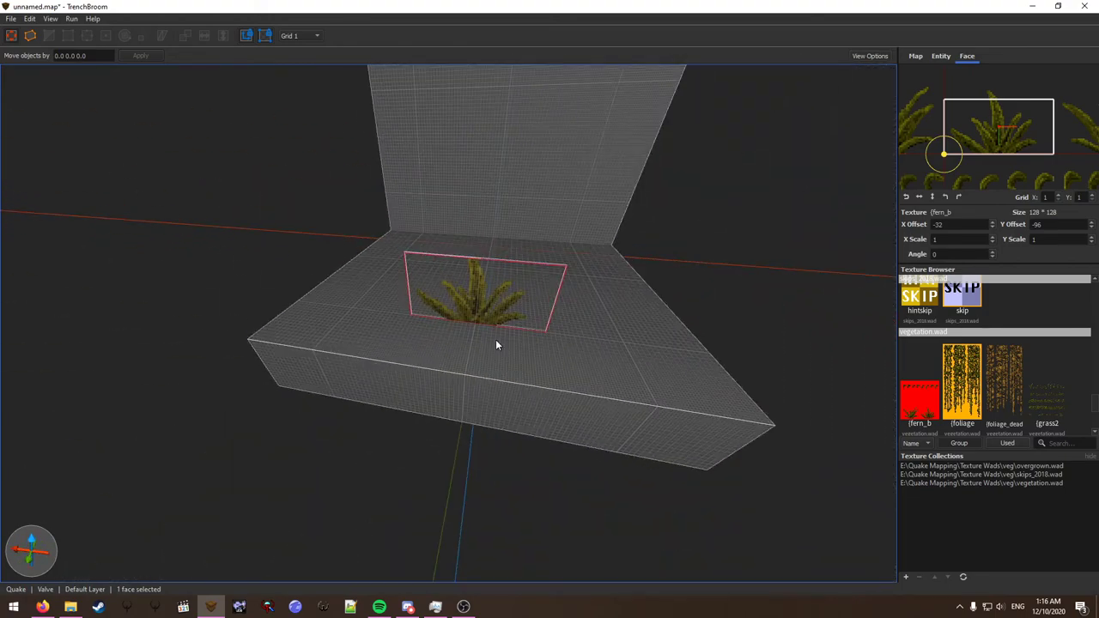
Duplicate the thin fern brush and move the copy in front of the original on the slab.
left_click(488, 317)
scroll(487, 317, "up", 5)
scroll(504, 336, "down", 5)
scroll(488, 343, "up", 6)
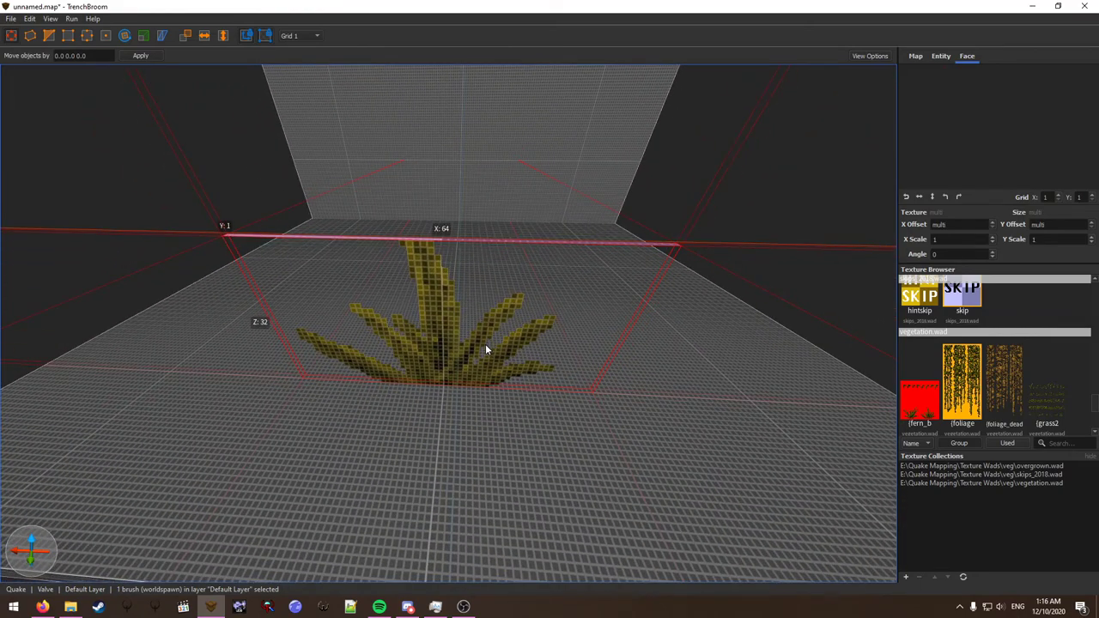
scroll(491, 343, "down", 6)
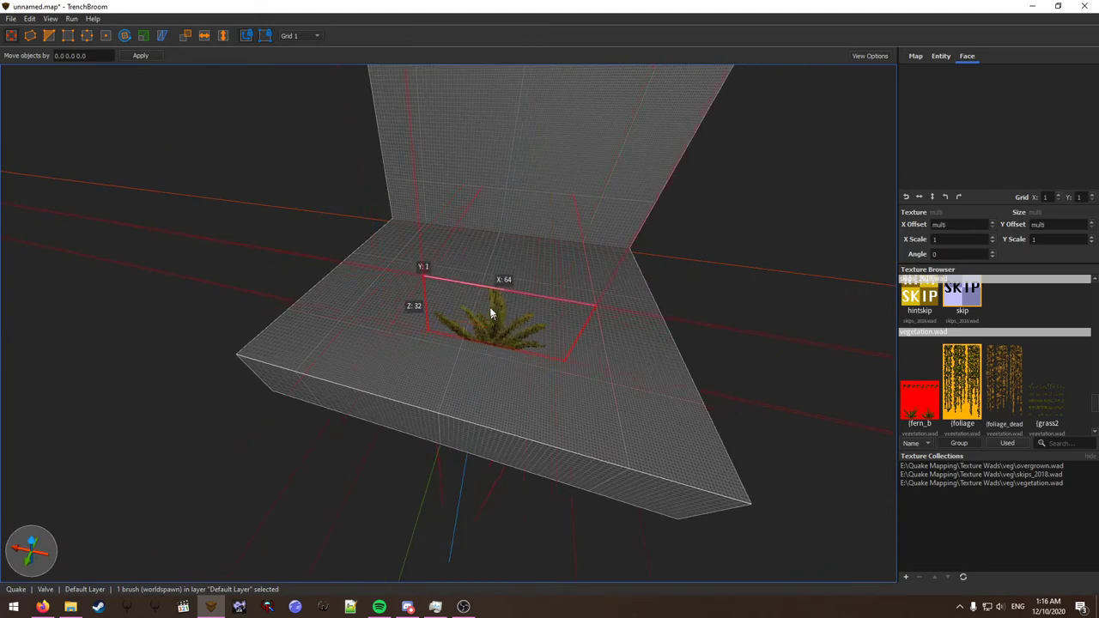
scroll(484, 319, "up", 5)
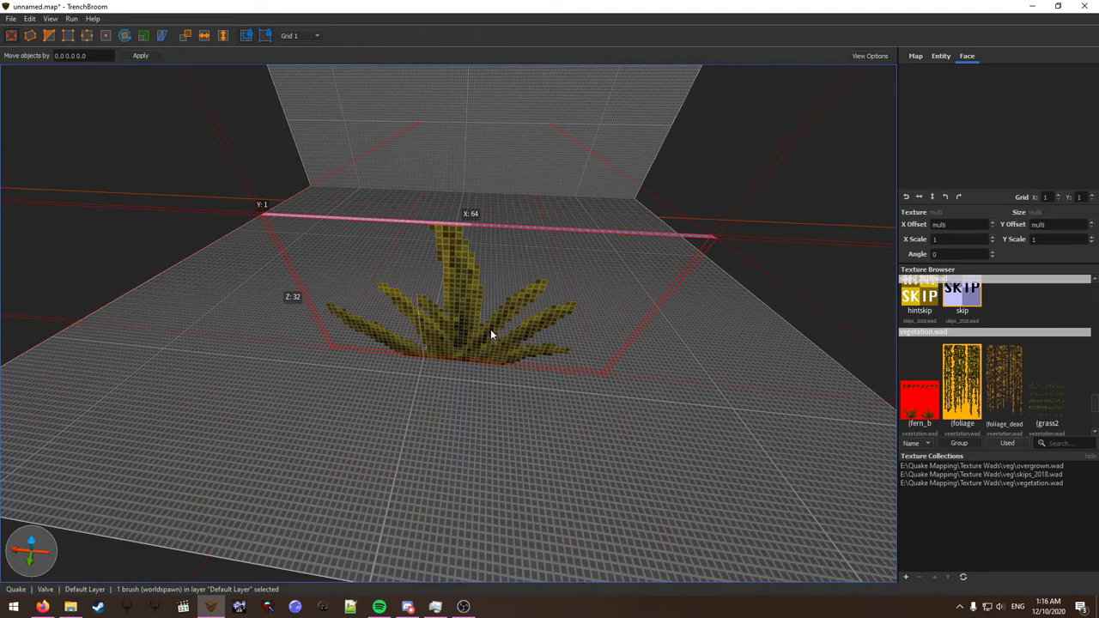
scroll(490, 329, "down", 4)
left_click_drag(484, 320, 416, 366)
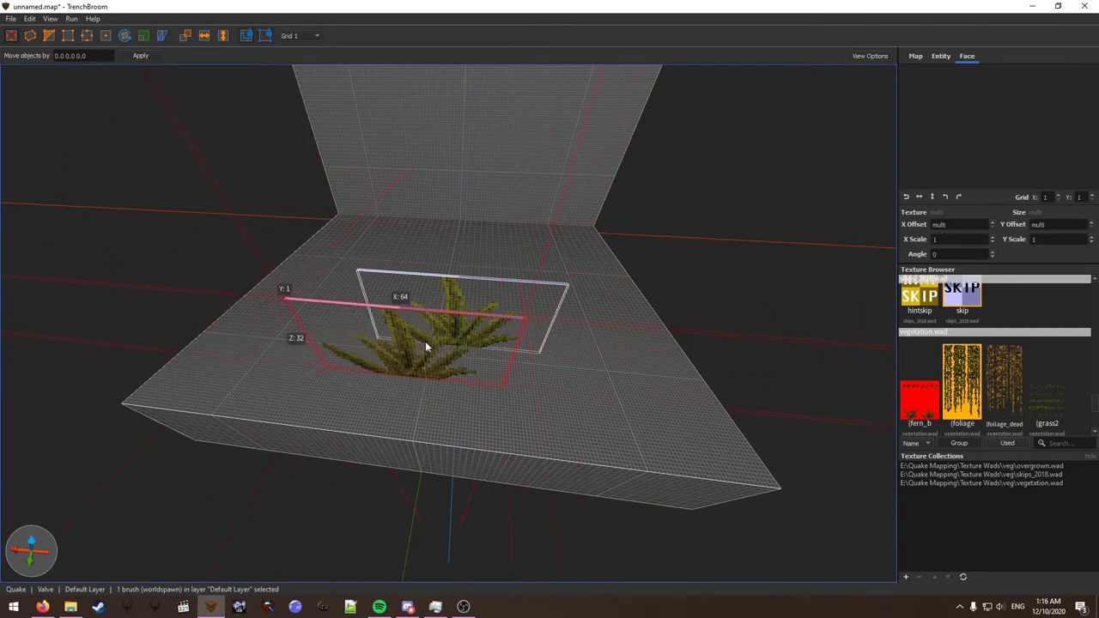
Rotate the copied fern brush about the Z axis until nearly perpendicular and move it to cross the original.
right_click_drag(502, 319, 481, 321)
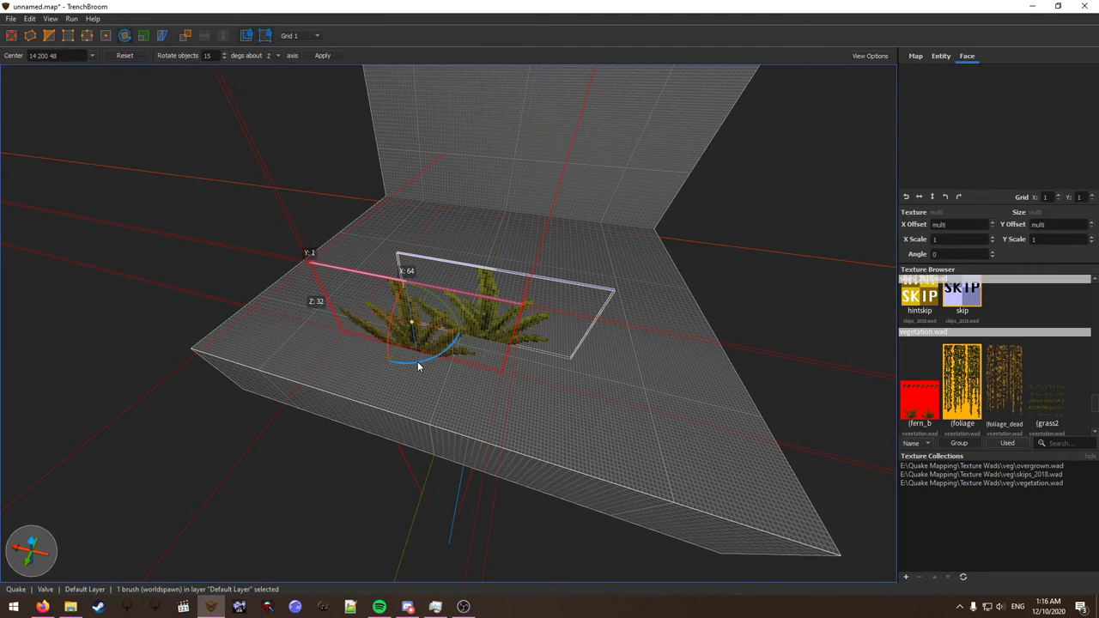
left_click_drag(419, 365, 457, 330)
right_click_drag(520, 324, 500, 325)
key("r")
left_click_drag(404, 317, 487, 317)
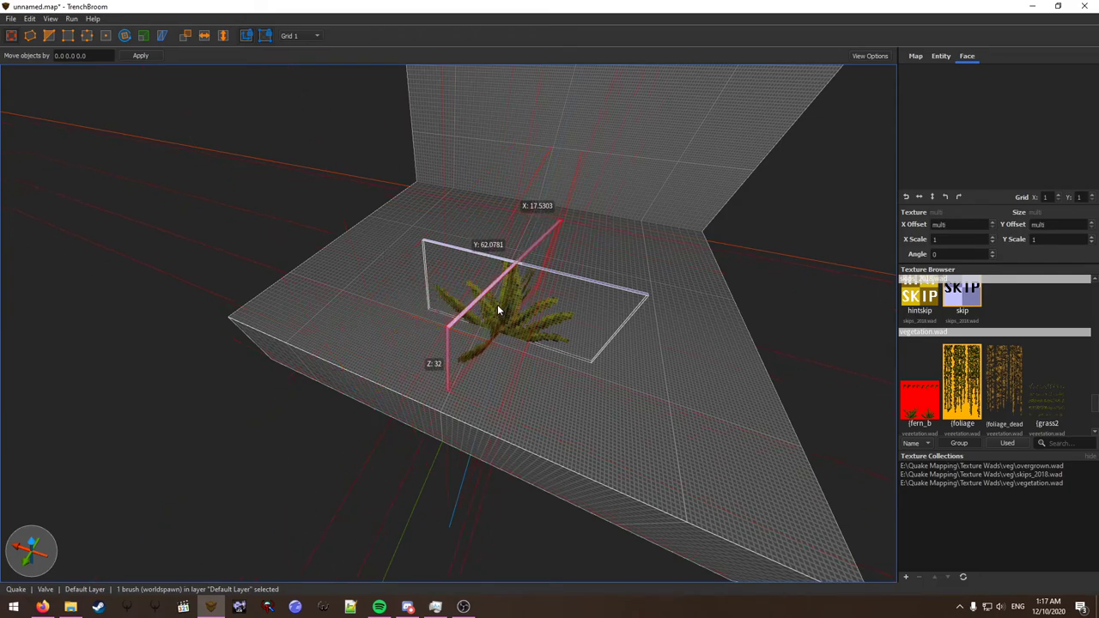
mouse_move(501, 306)
right_mouse_down()
mouse_move(535, 335)
mouse_move(519, 312)
mouse_move(437, 316)
mouse_move(556, 336)
mouse_move(478, 326)
mouse_move(519, 334)
mouse_move(510, 338)
mouse_move(510, 317)
mouse_move(517, 340)
right_mouse_up()
scroll(507, 331, "up", 3)
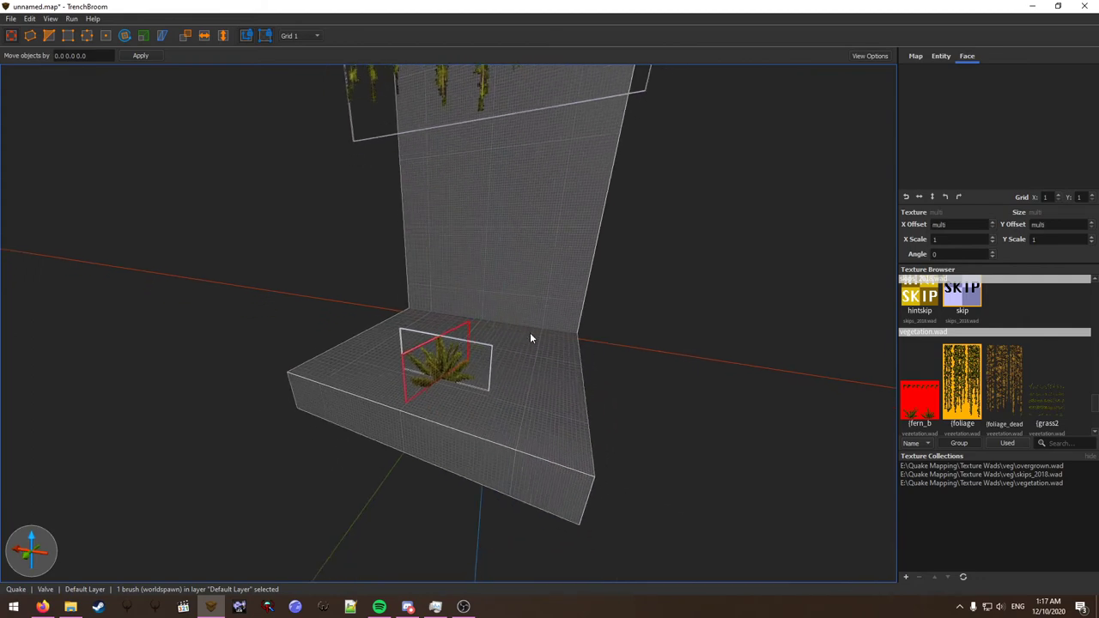
right_click_drag(697, 319, 705, 320)
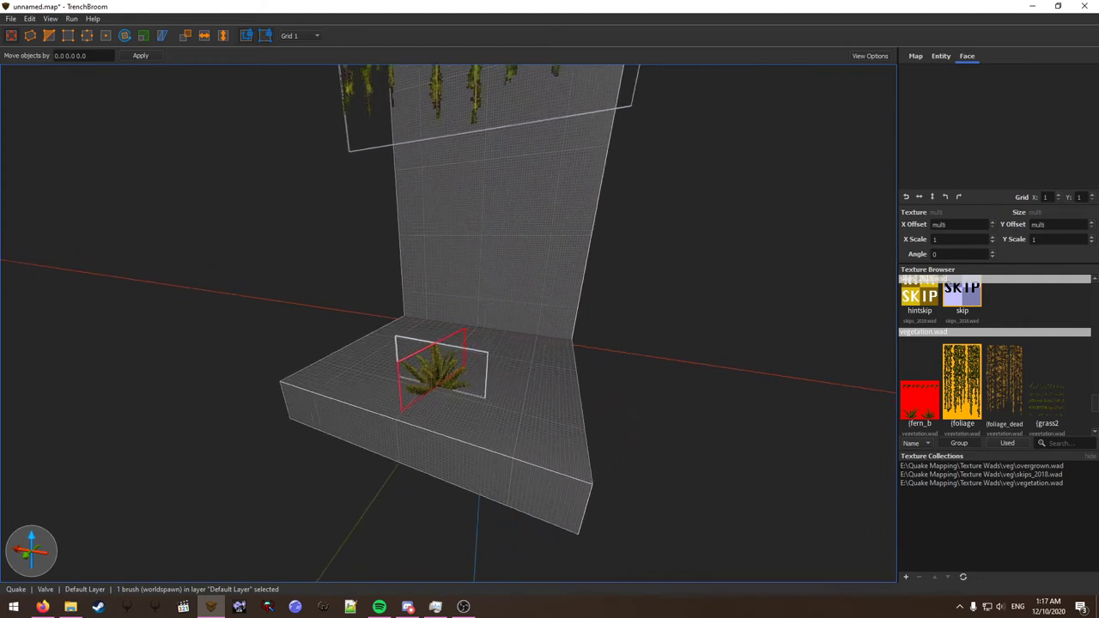